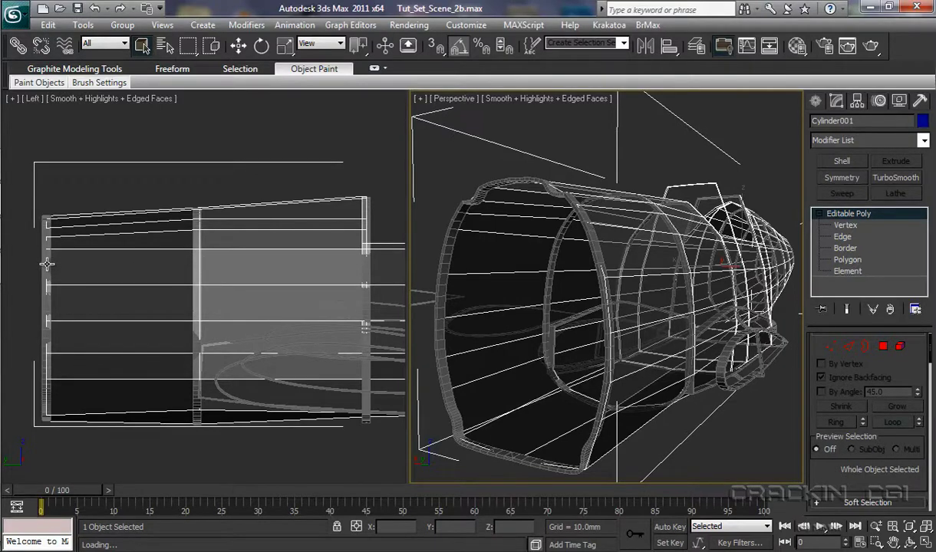
At vertex level, lower the middle-ring and front-rim top vertices slightly in the side view
left_click(846, 225)
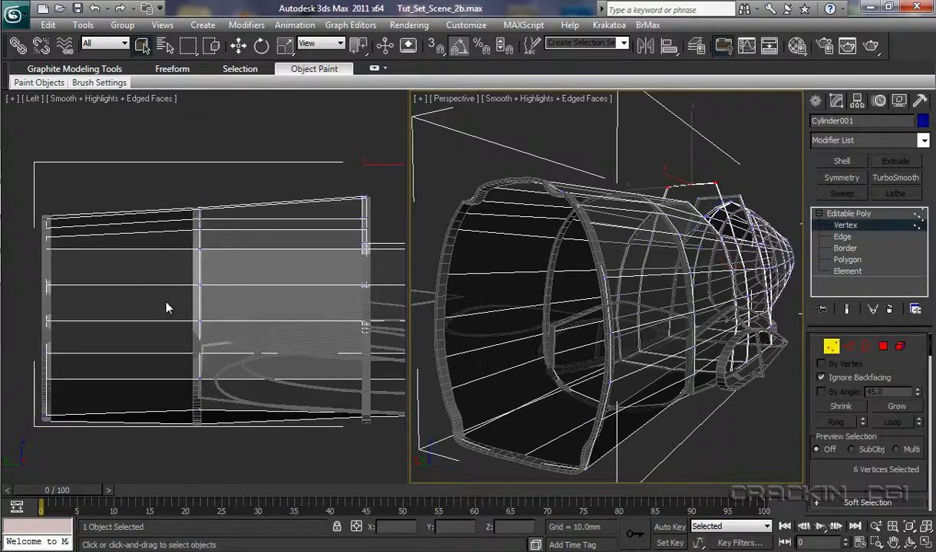
left_click(199, 247)
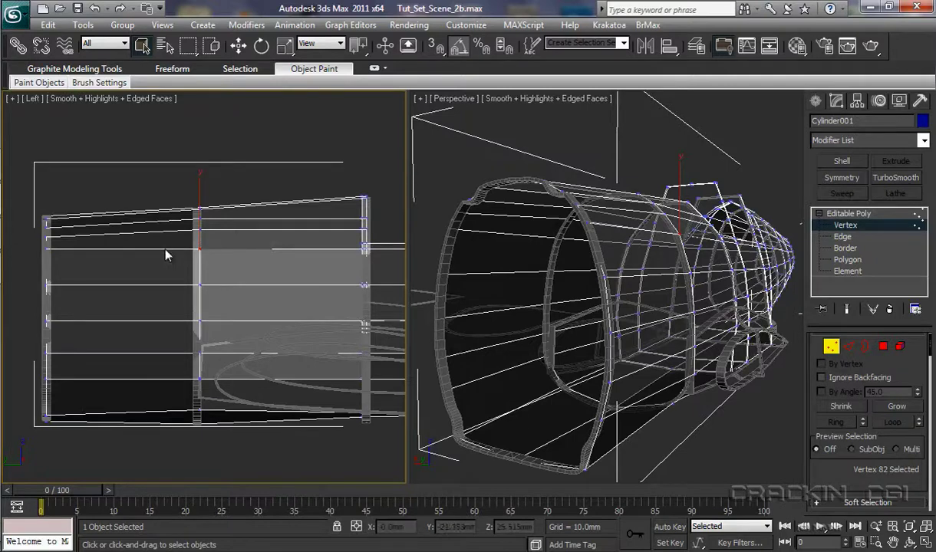
left_click_drag(217, 247, 215, 263)
key("w")
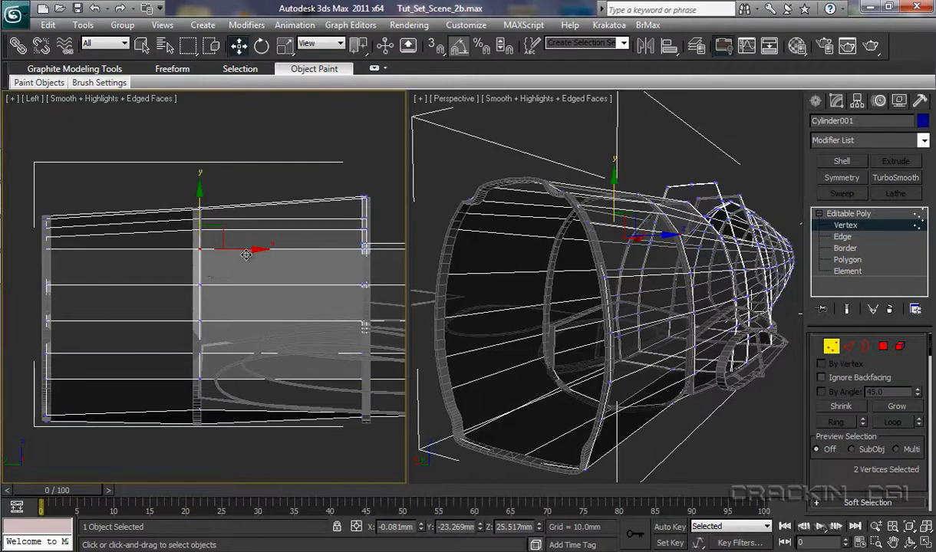
left_click_drag(199, 206, 198, 210)
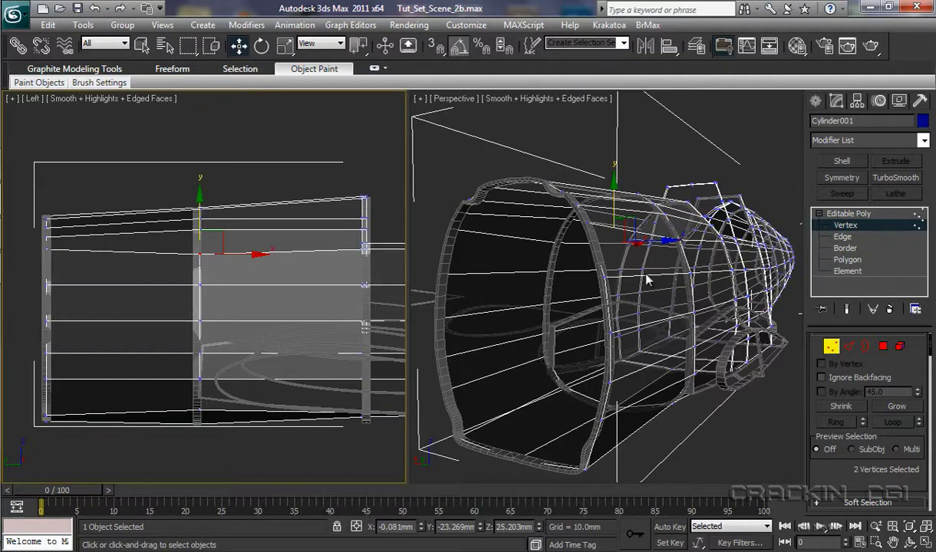
left_click(48, 249)
left_click_drag(47, 198, 48, 205)
Scale the front-rim top vertices to 107% along X, undoing a stray move
key("r")
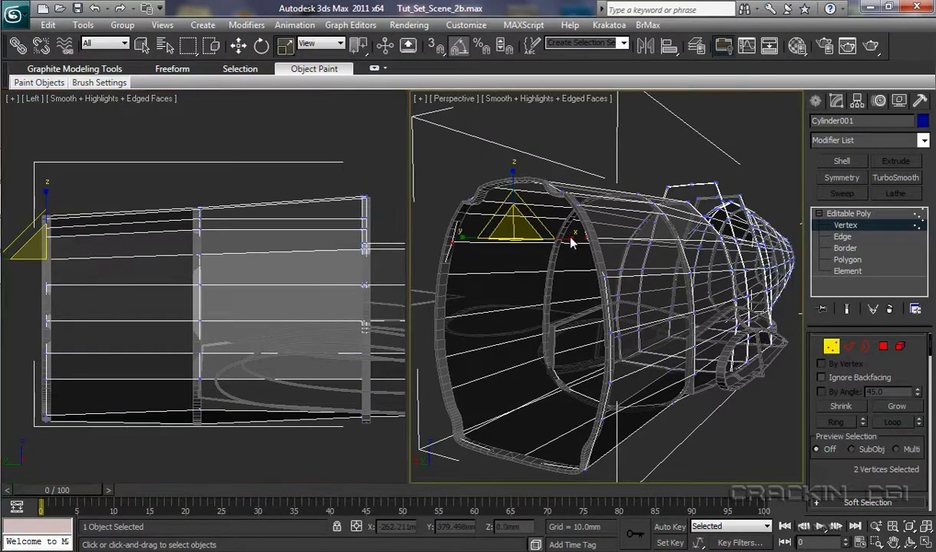
key("x")
left_click_drag(571, 238, 569, 238)
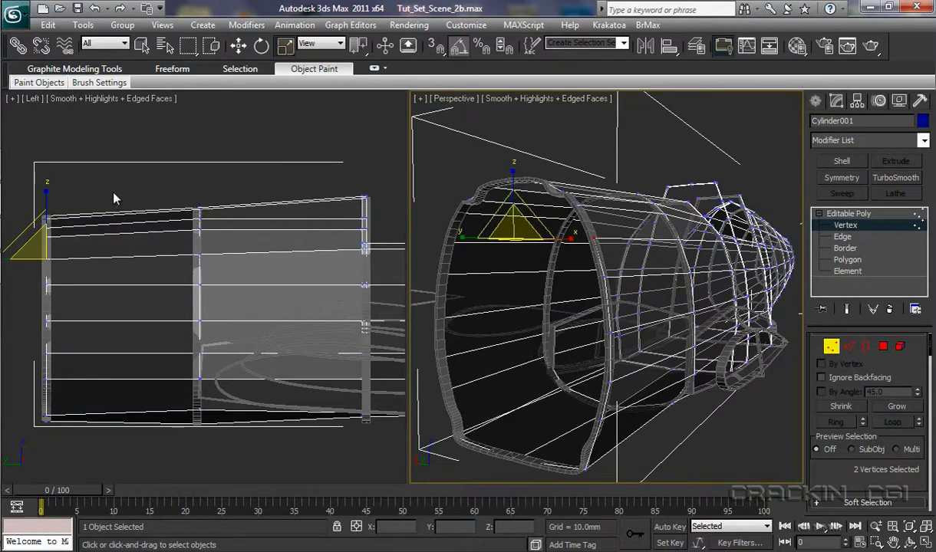
key("w")
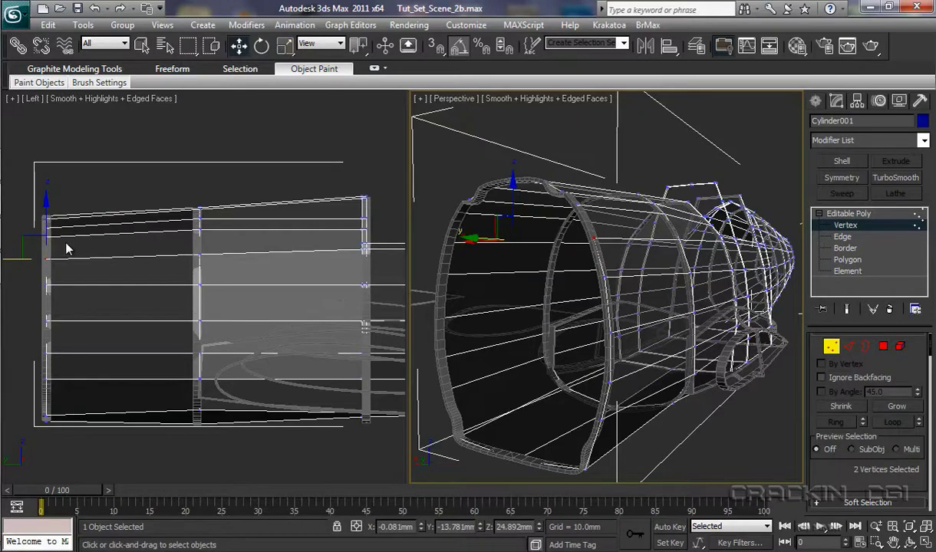
left_click_drag(66, 246, 45, 243)
left_click(94, 8)
left_click(135, 127)
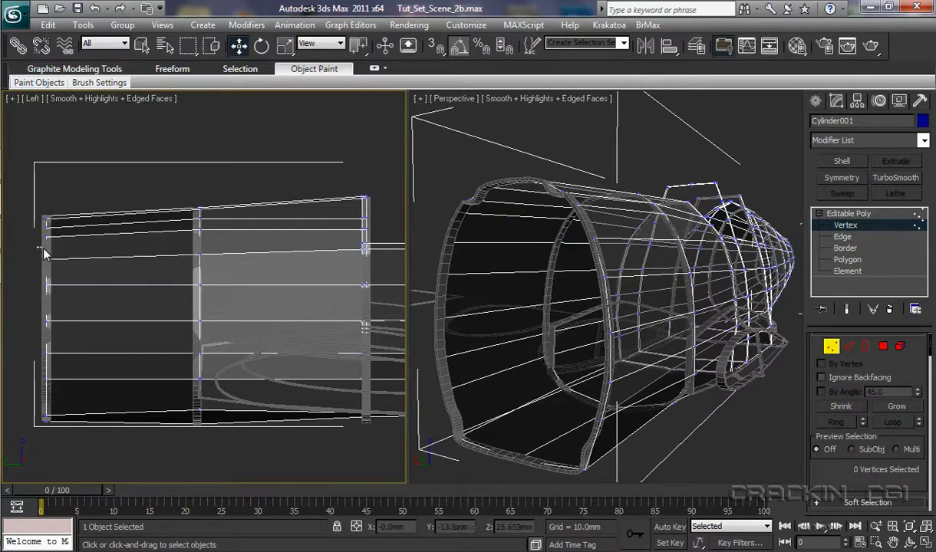
left_click_drag(37, 246, 56, 238)
Scale the middle-ring top vertices to 108% along X
left_click_drag(213, 234, 200, 188)
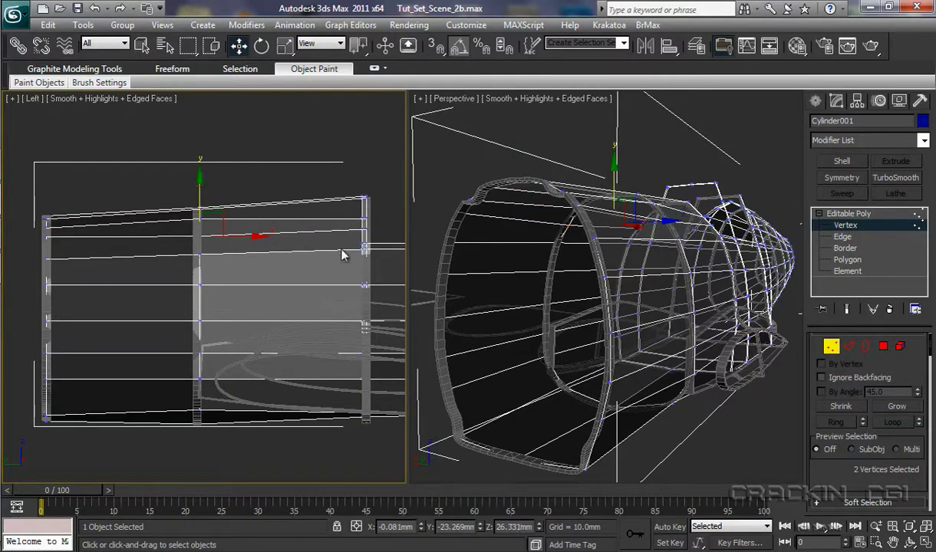
key("r")
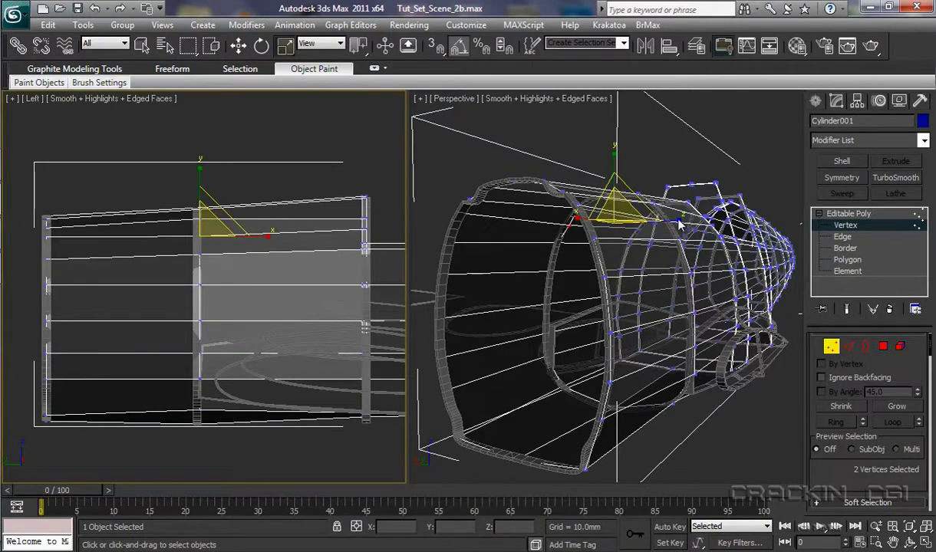
left_click(676, 219)
left_click_drag(676, 219, 681, 218)
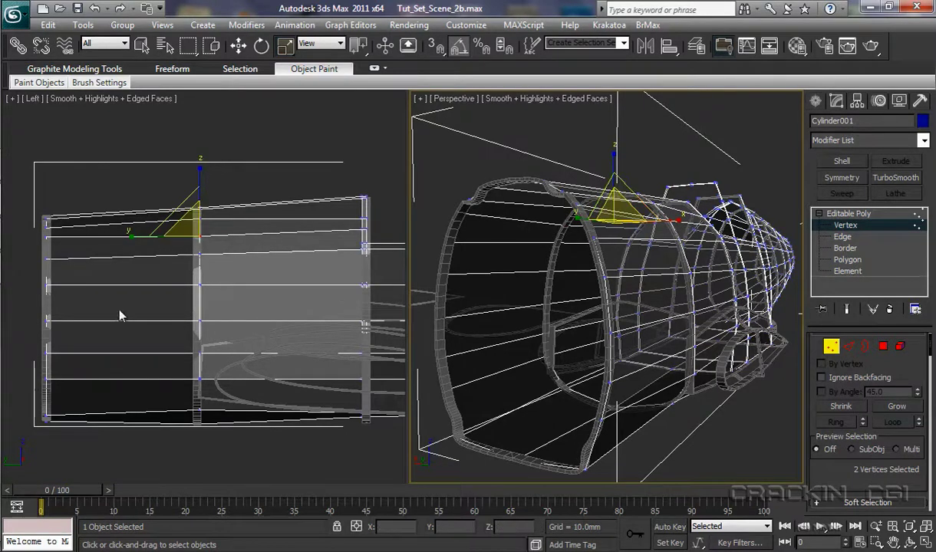
left_click_drag(31, 240, 62, 225)
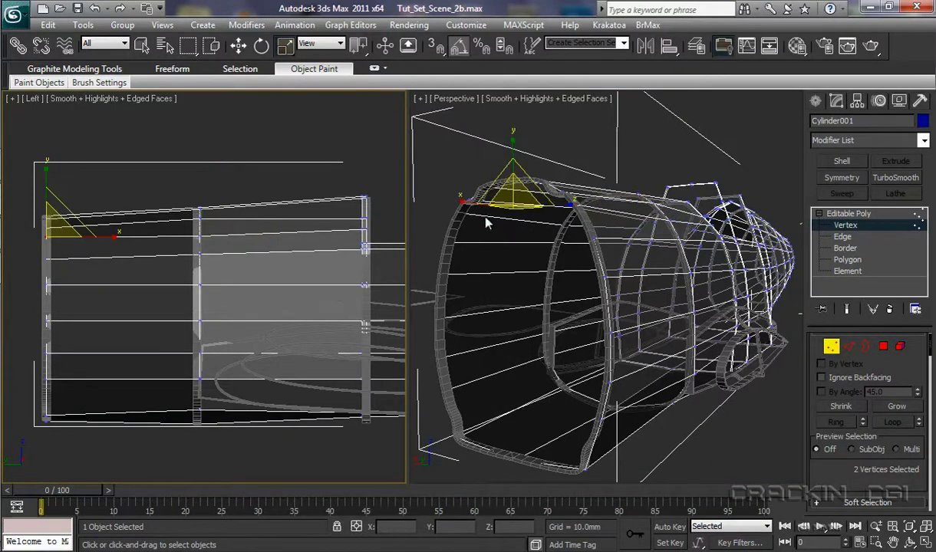
Lower the front-rim top vertices on Z and scale them to 111% along X
key("w")
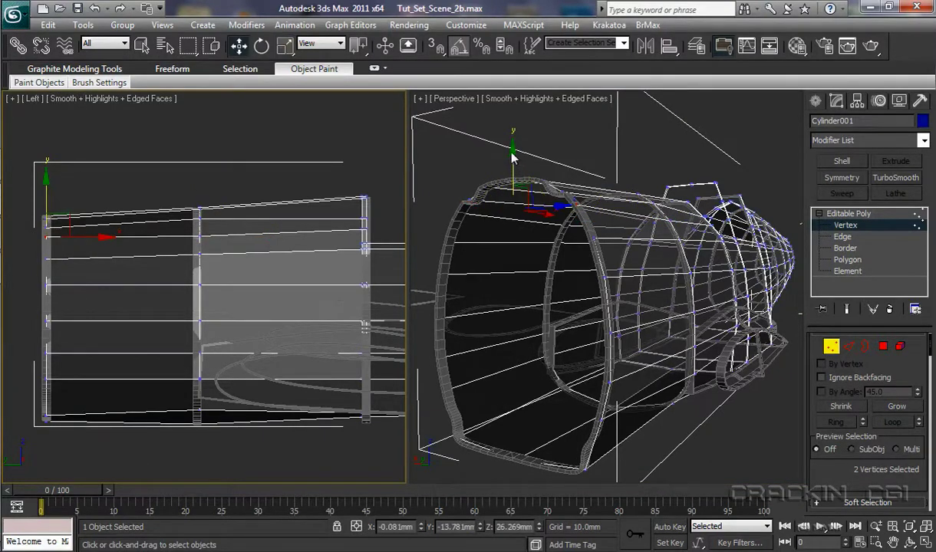
right_click(513, 156)
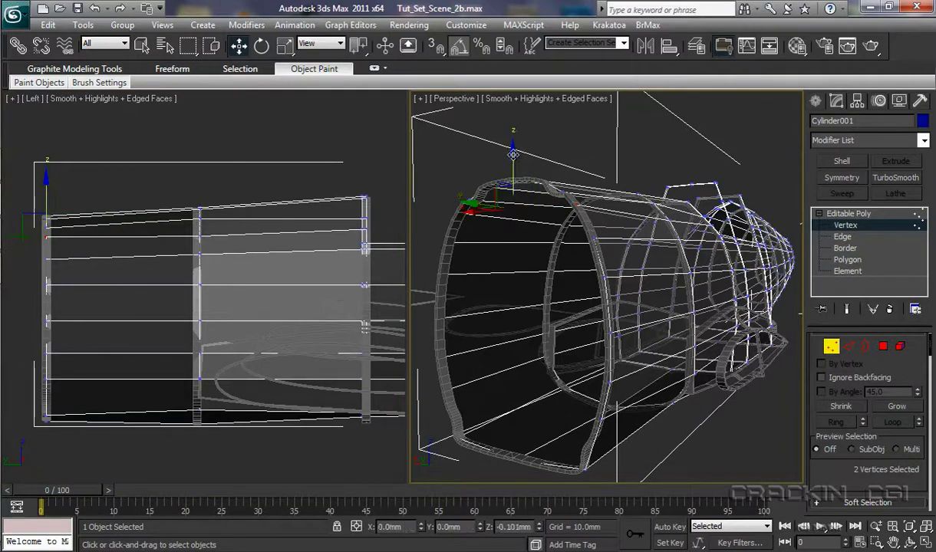
left_click_drag(512, 155, 513, 162)
key("r")
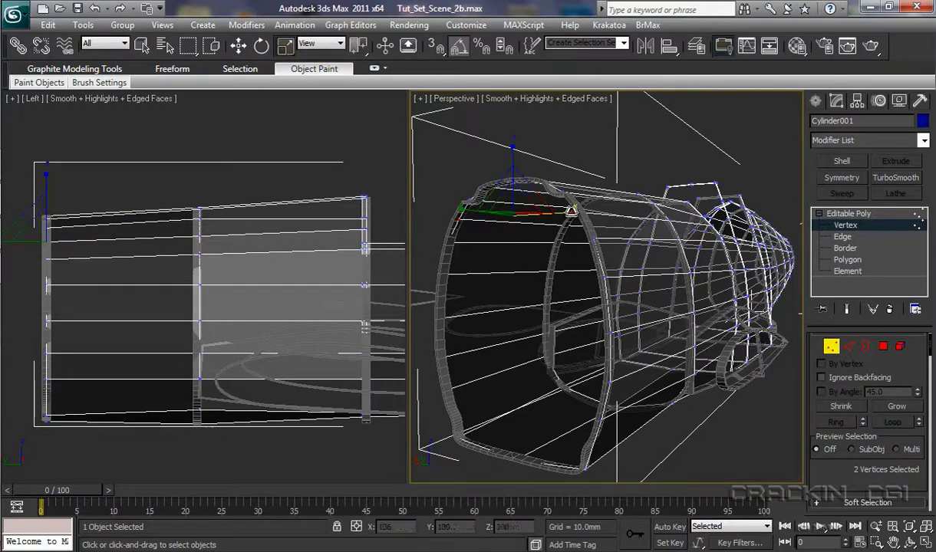
left_click_drag(546, 203, 566, 209)
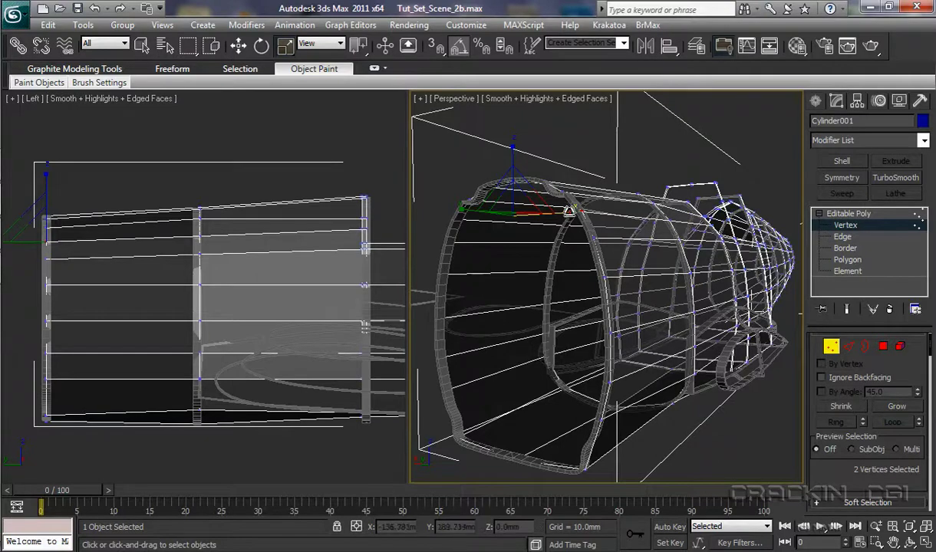
Lower the middle-ring top vertices on Z and scale them to 109% along X
right_click(190, 215)
left_click(200, 218)
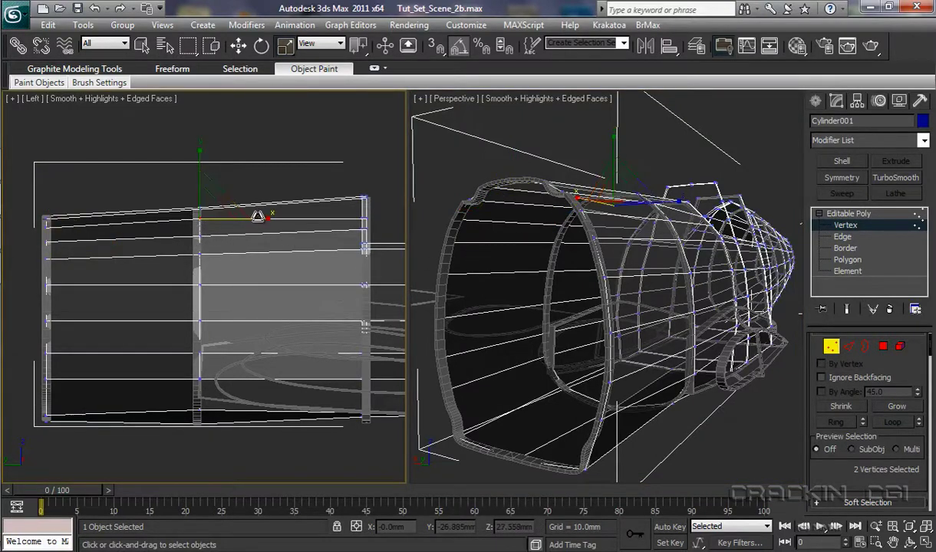
key("w")
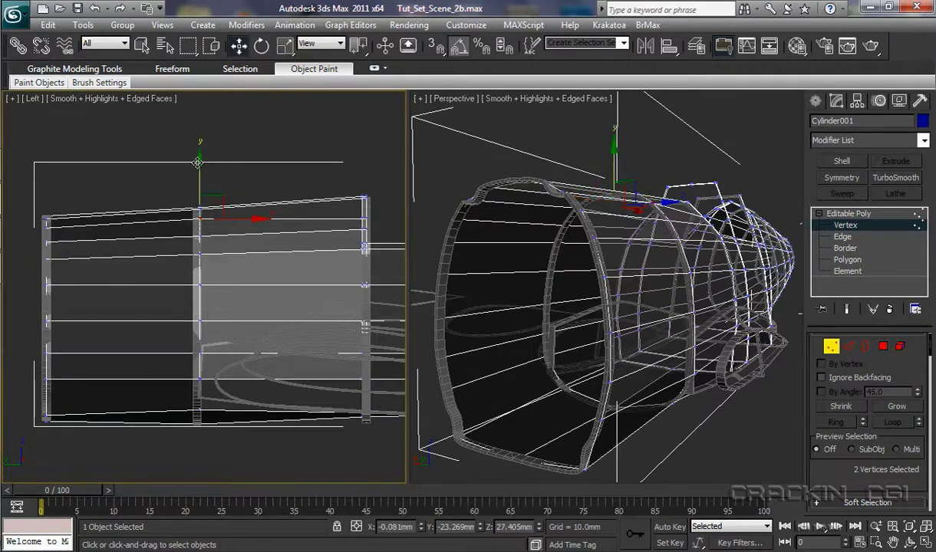
right_click(197, 202)
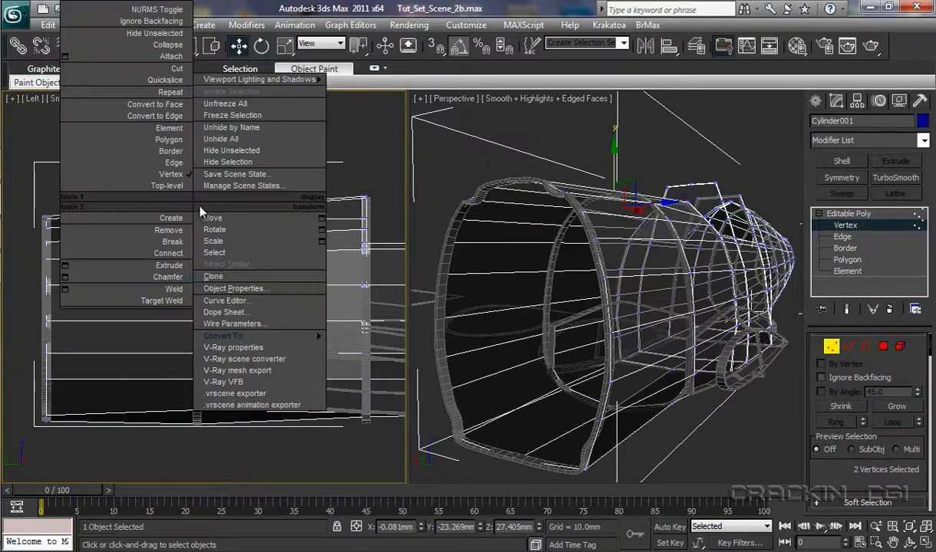
left_click(444, 145)
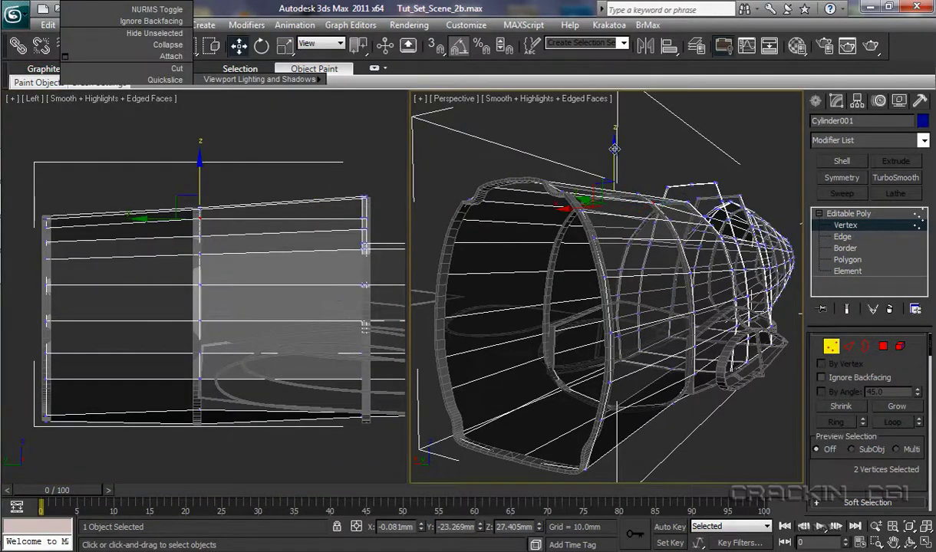
left_click_drag(615, 149, 615, 159)
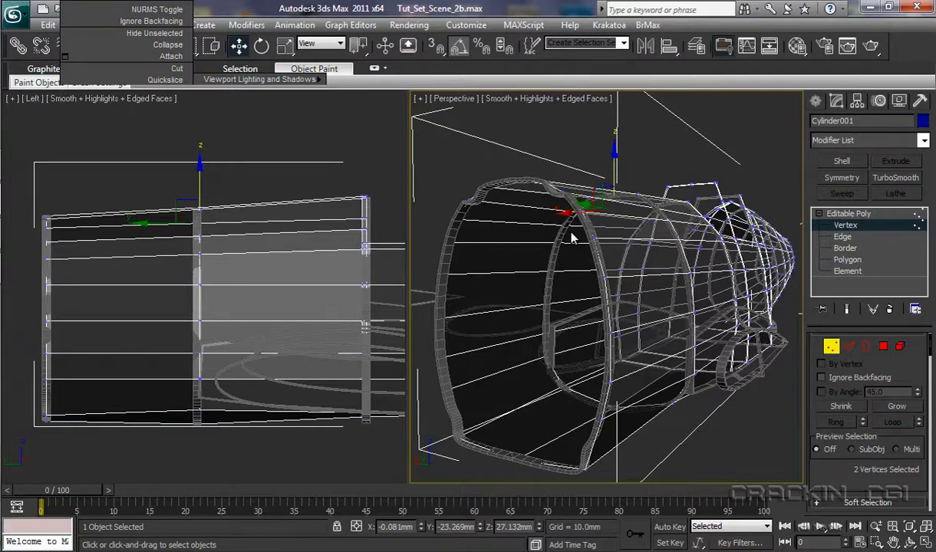
key("r")
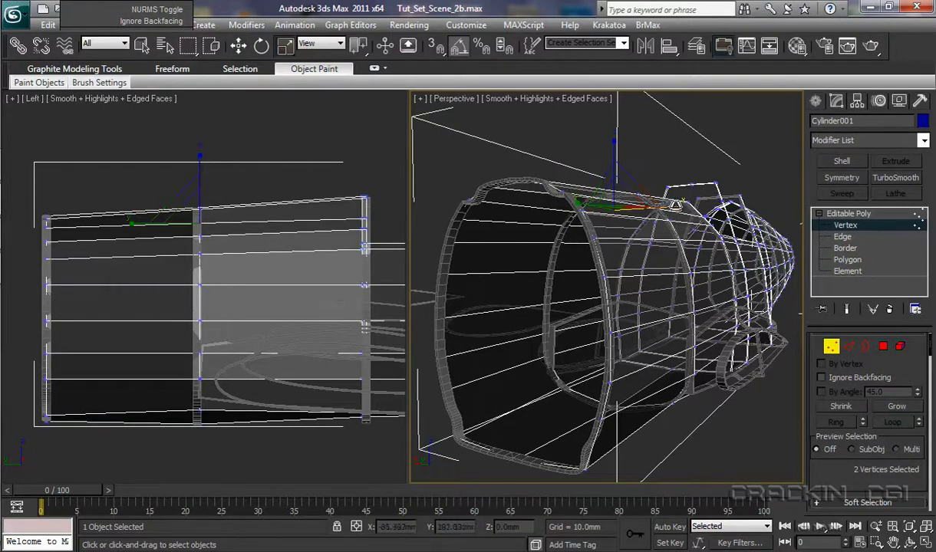
left_click_drag(675, 204, 682, 206)
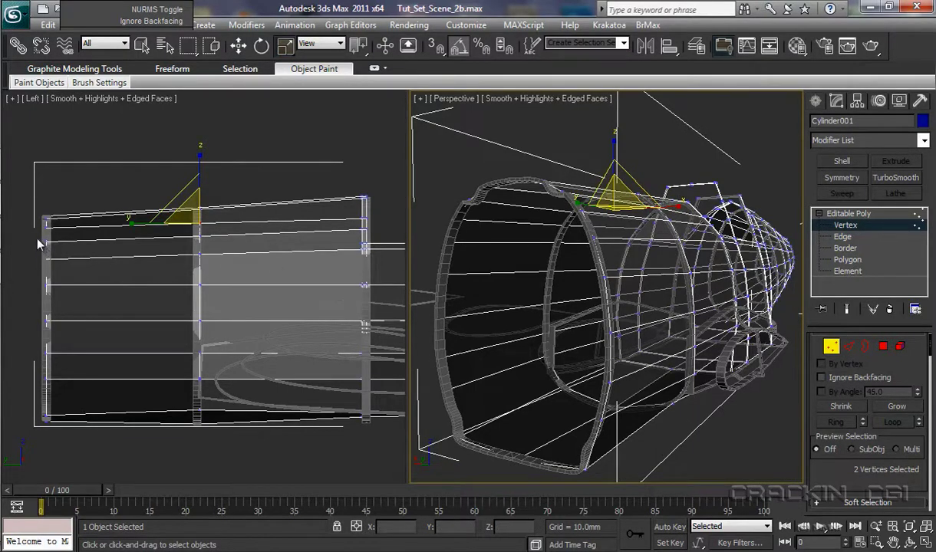
Lower the front-rim top vertices again and widen them to 114% along X
left_click_drag(37, 239, 66, 212)
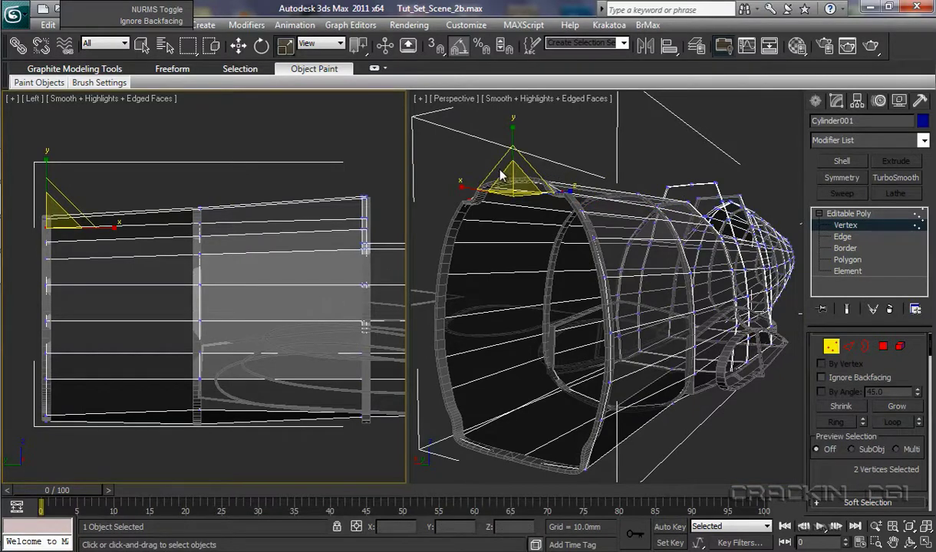
key("w")
left_click(513, 142)
left_click_drag(513, 143, 512, 146)
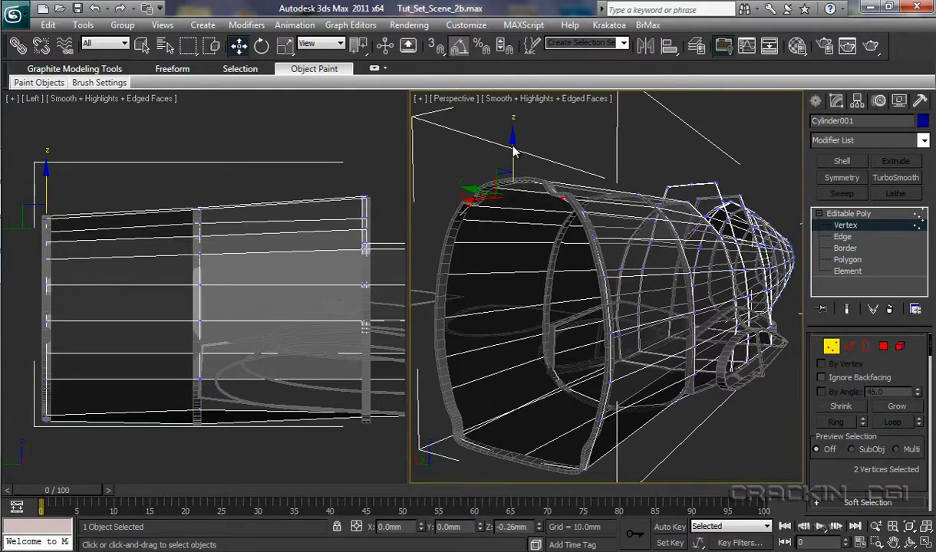
left_click_drag(513, 150, 513, 150)
key("r")
left_click_drag(567, 197, 576, 198)
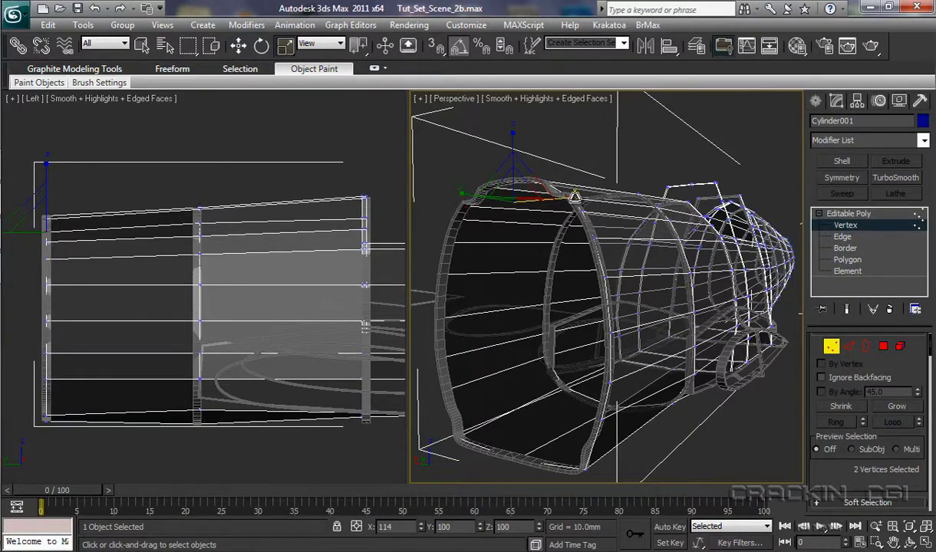
left_click_drag(575, 198, 575, 198)
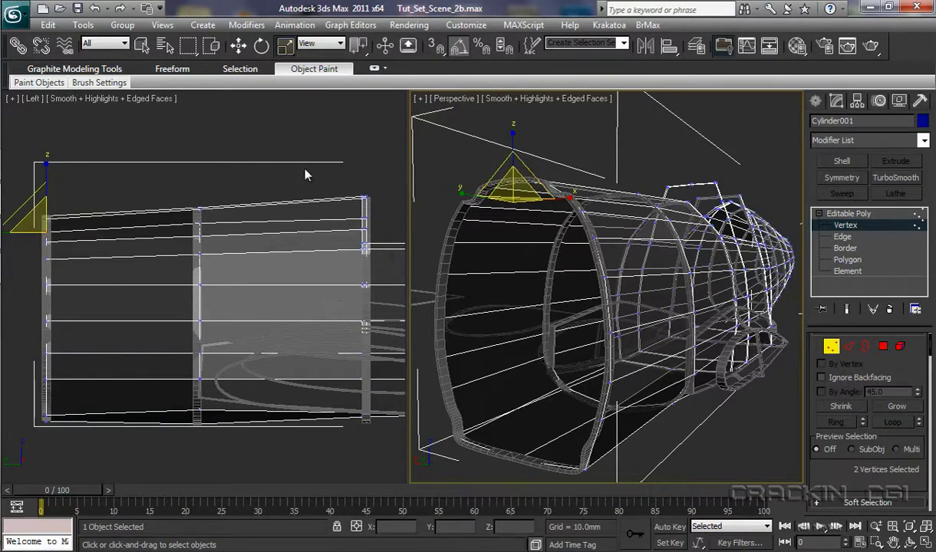
key("w")
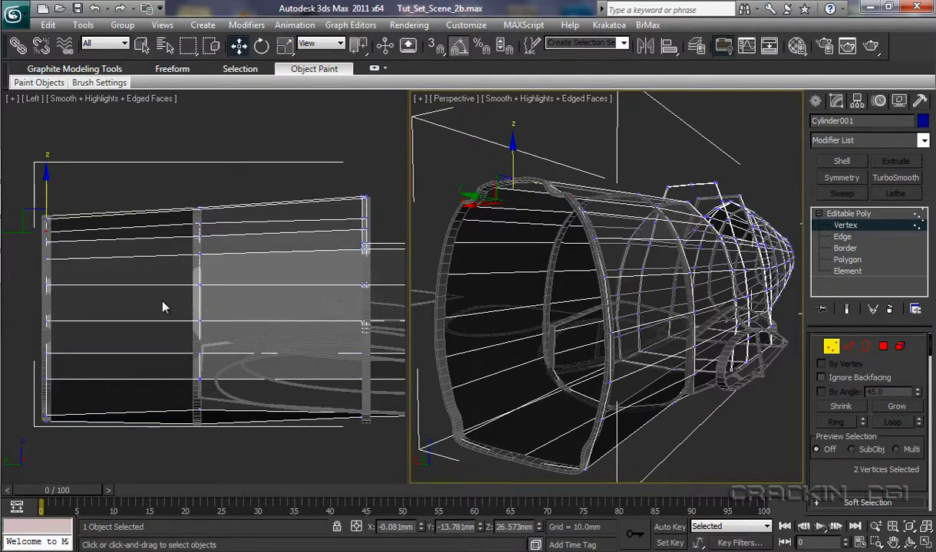
Shift a lower middle-ring vertex pair and the front vertex column vertically
left_click_drag(173, 278, 247, 314)
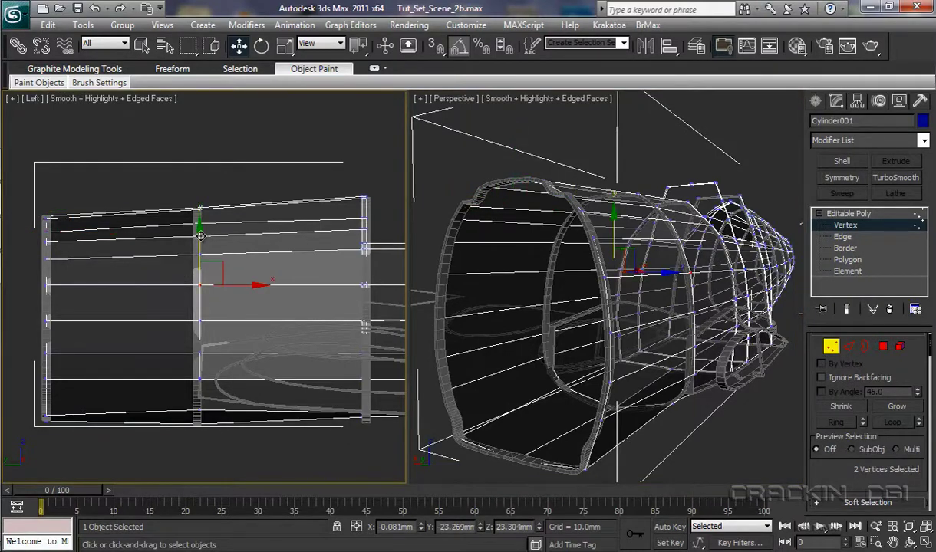
left_click_drag(199, 234, 200, 238)
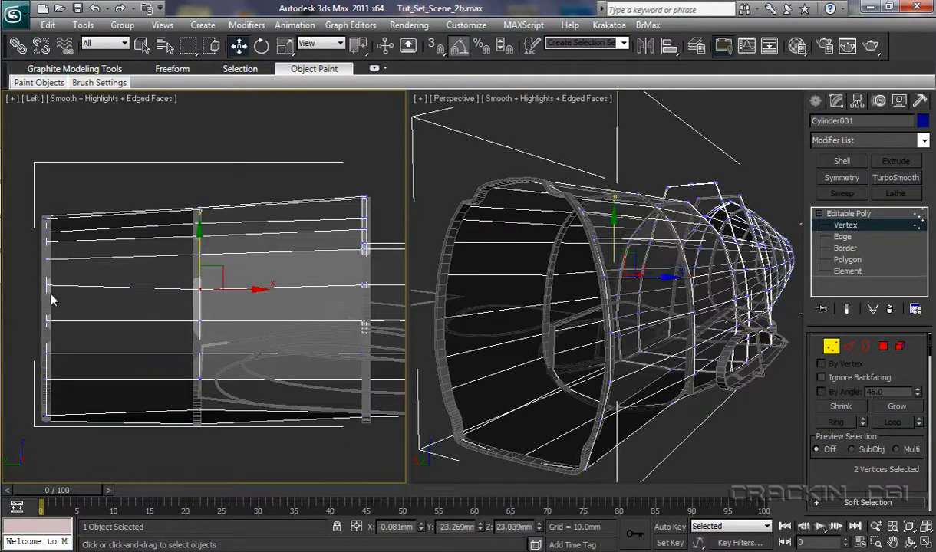
left_click_drag(30, 281, 60, 267)
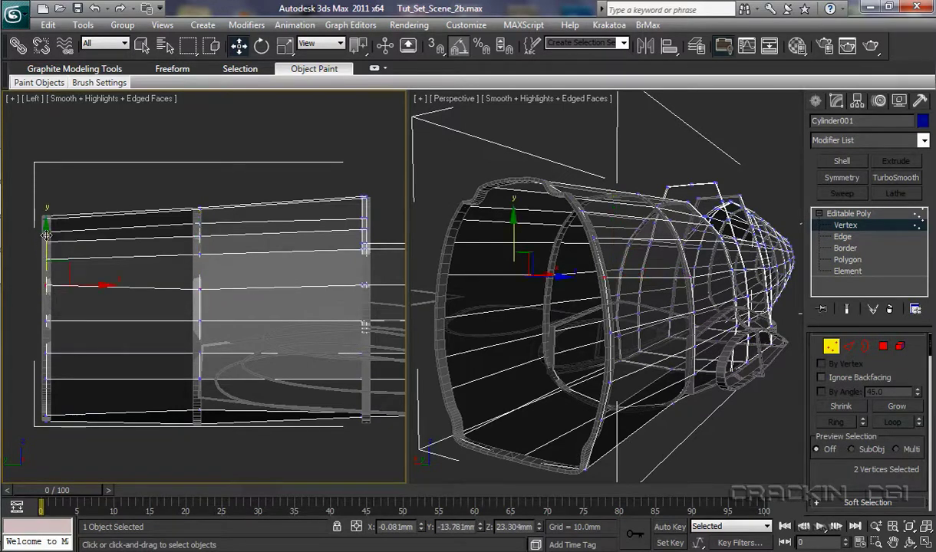
left_click_drag(46, 225, 47, 241)
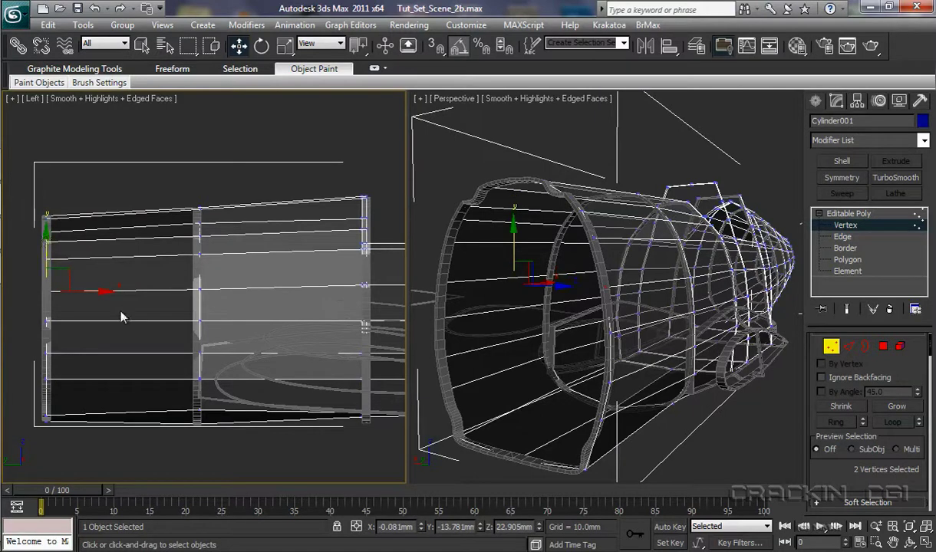
Scale the front vertex column down slightly in the perspective view
key("r")
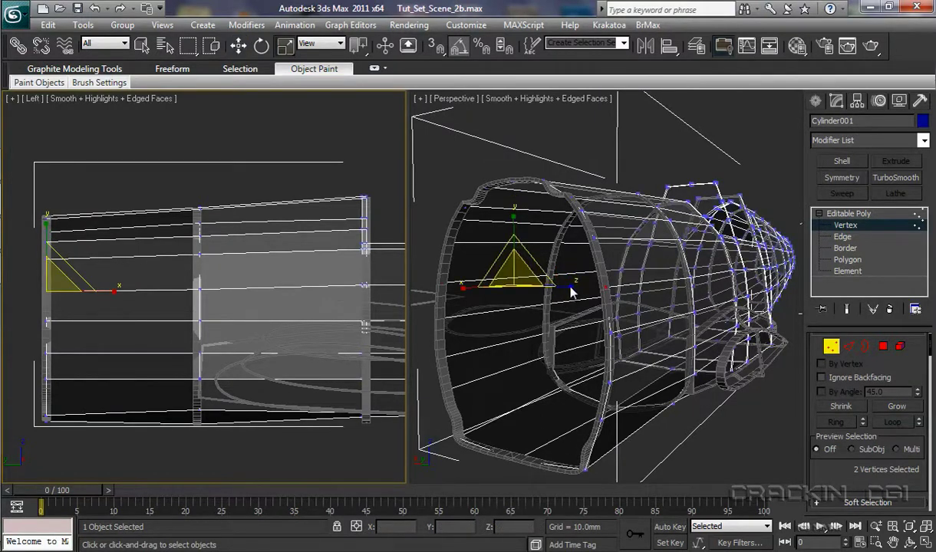
left_click(571, 289)
key("w")
key("r")
left_click_drag(569, 287, 568, 292)
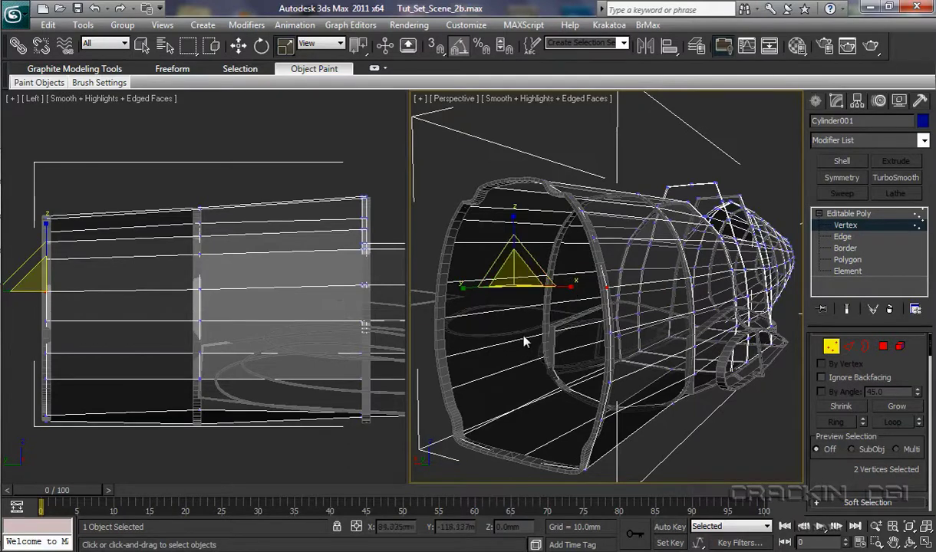
key("w")
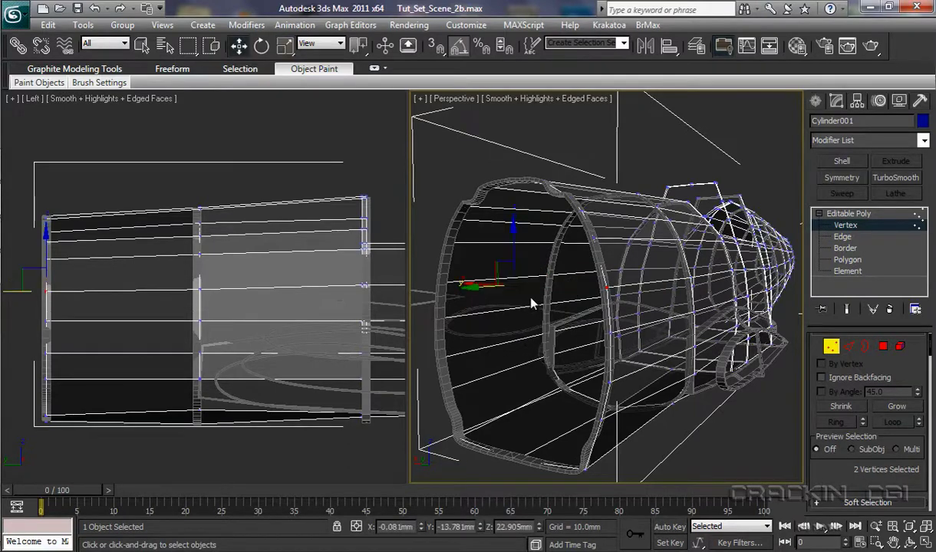
Switch the Left viewport to Front view and zoom out to frame the whole fuselage
right_click(343, 154)
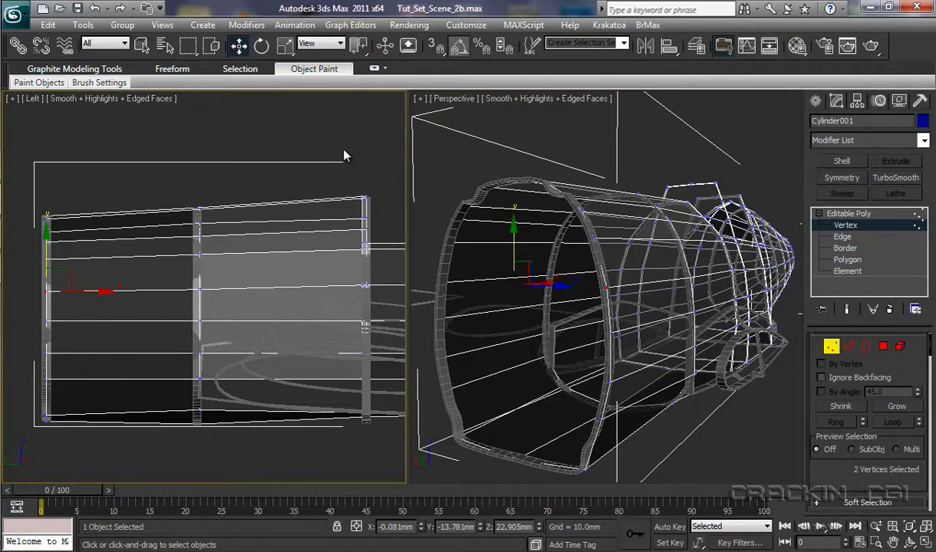
key("f")
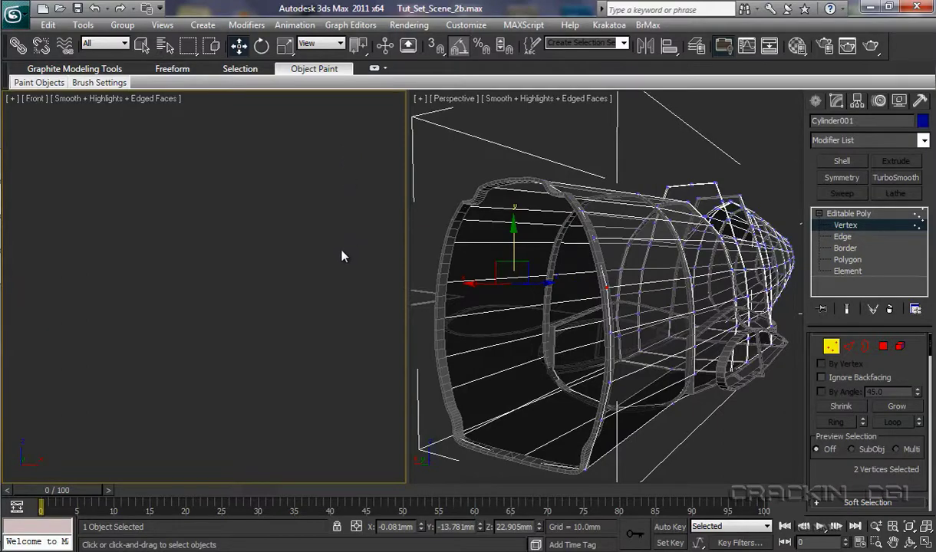
key("ctrl+shift+z")
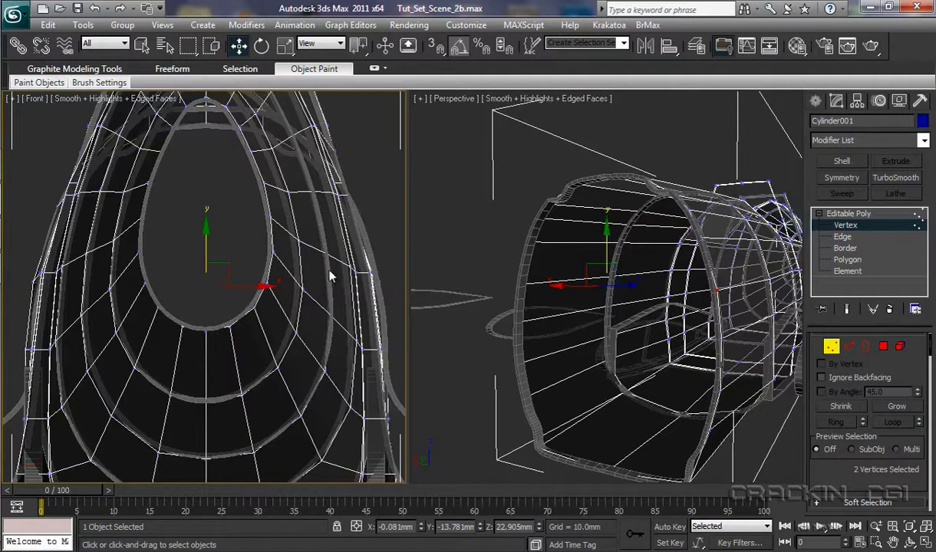
scroll(337, 287, "down", 3)
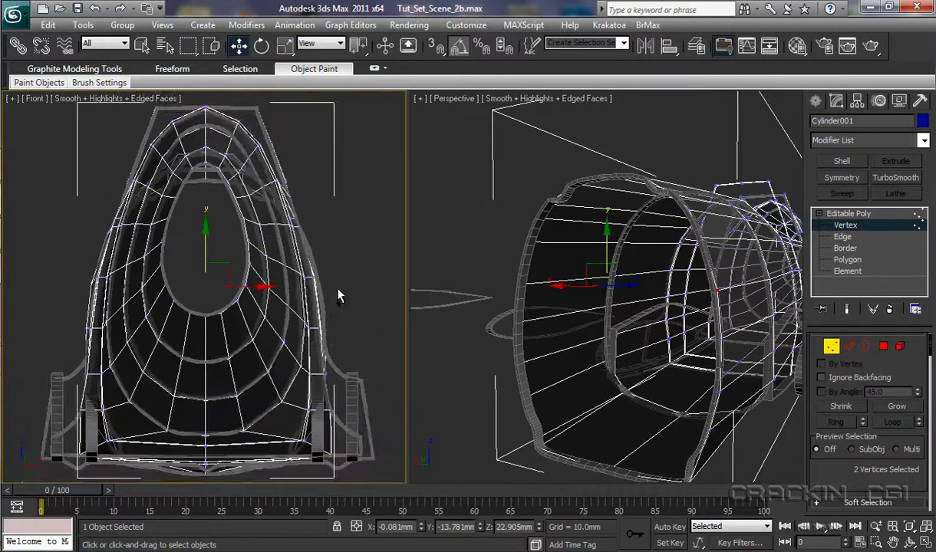
scroll(337, 291, "down", 2)
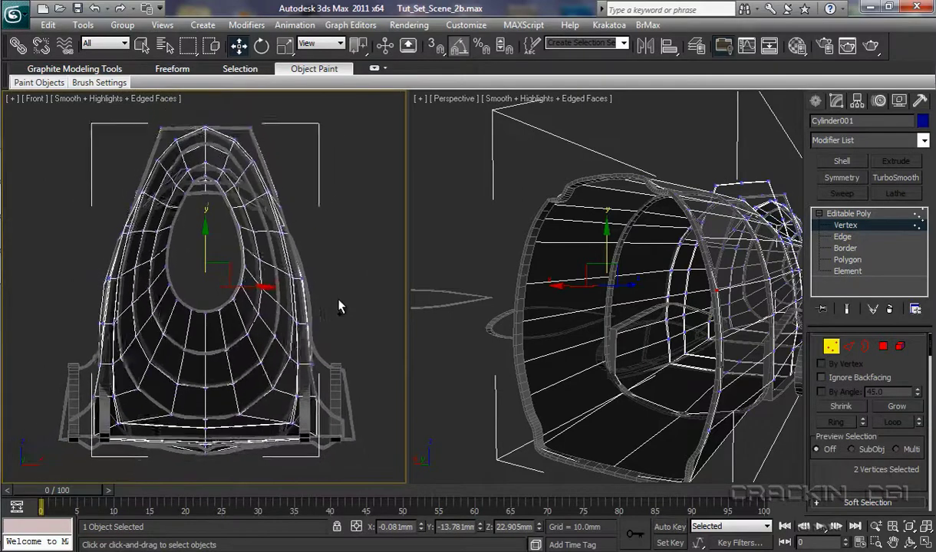
Unhide the Ref_Material blueprint layer in the layer manager
left_click(695, 47)
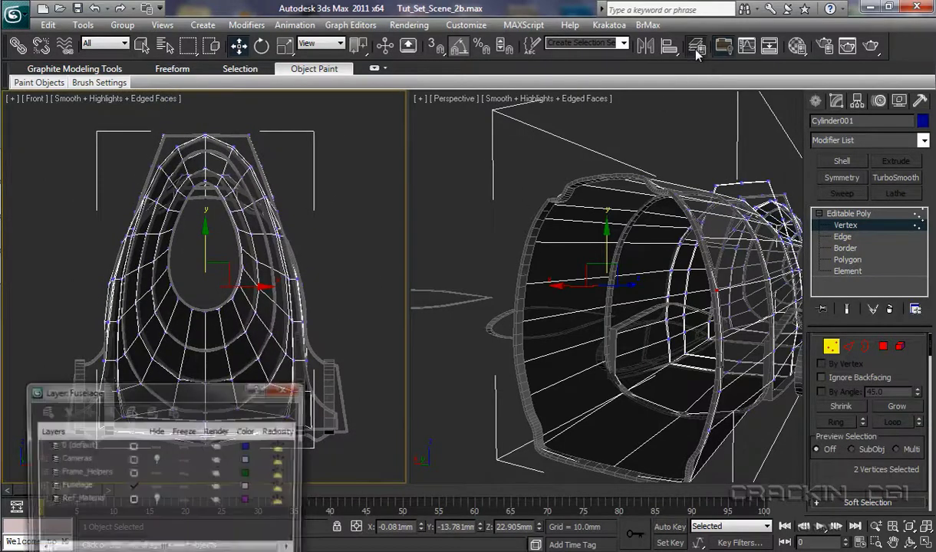
left_click(157, 500)
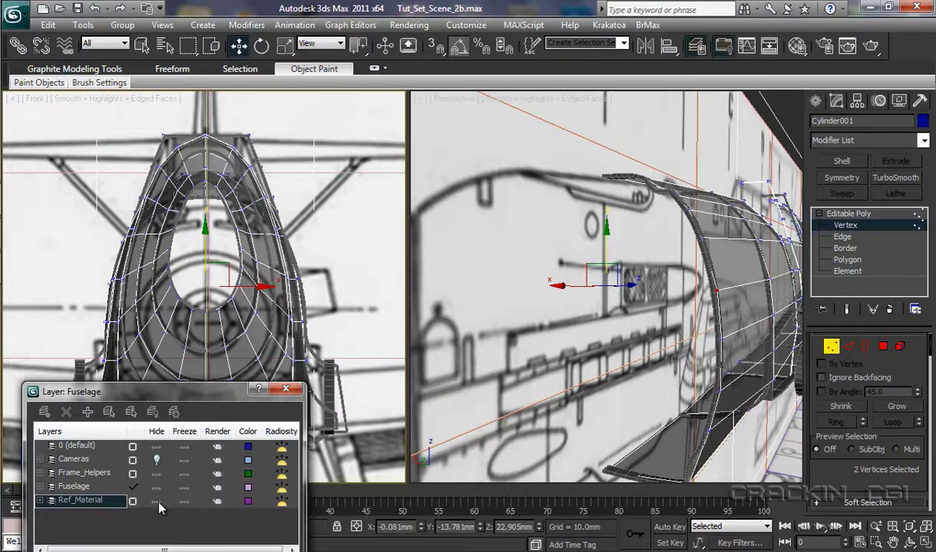
left_click(286, 392)
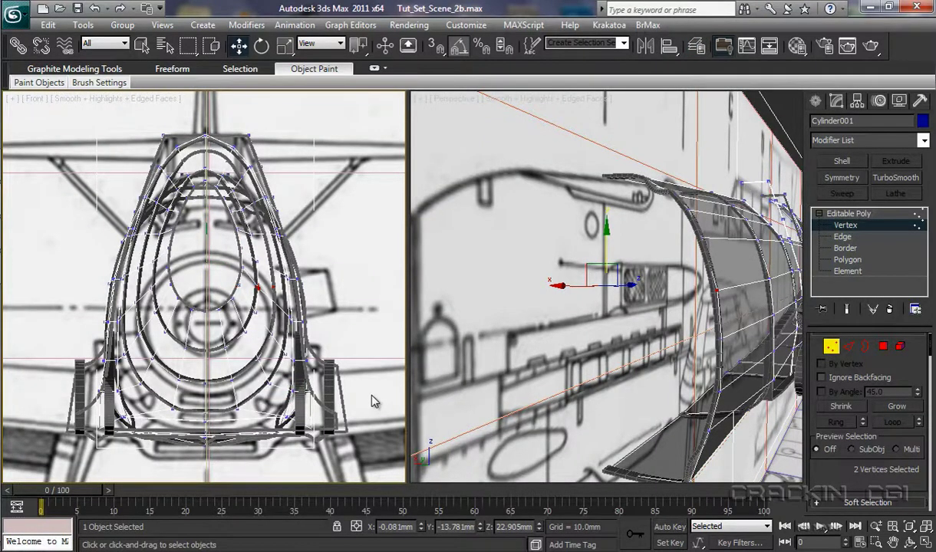
Create a 20-sided cylinder (radius 3.837 mm, height 1.299 mm) inside the nose opening
left_click(853, 214)
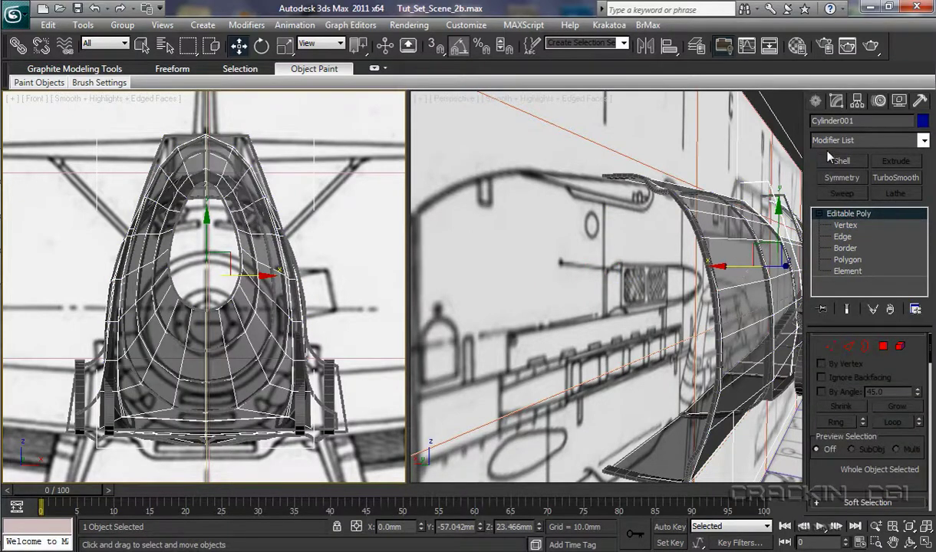
left_click(817, 102)
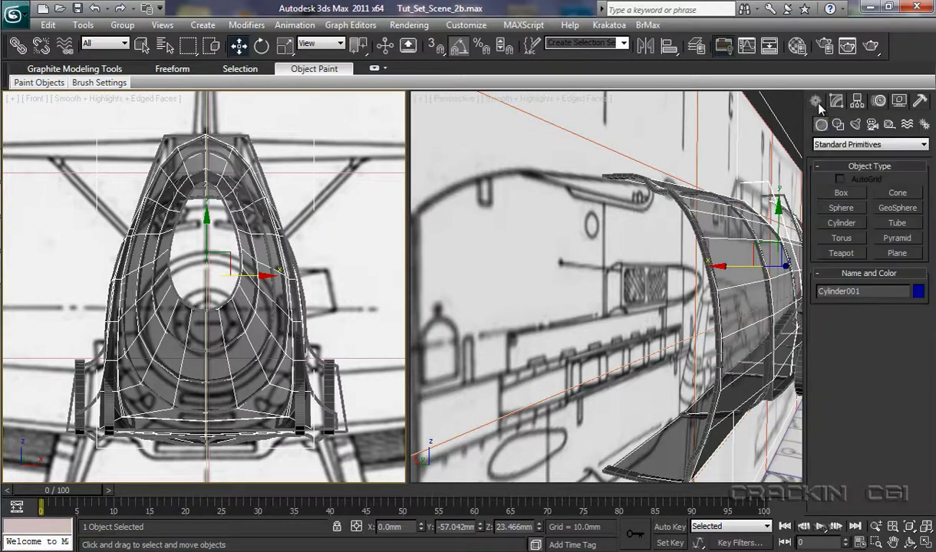
left_click(842, 224)
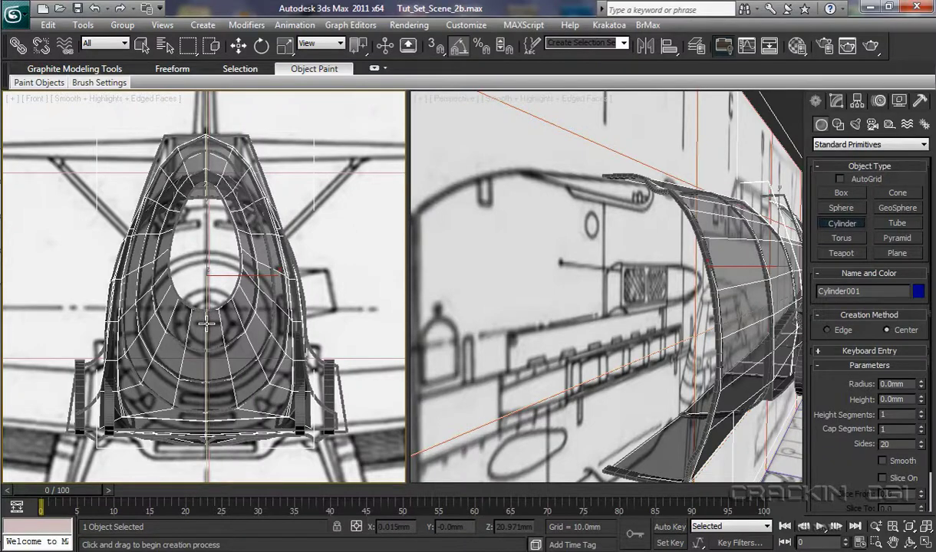
left_click_drag(206, 323, 252, 383)
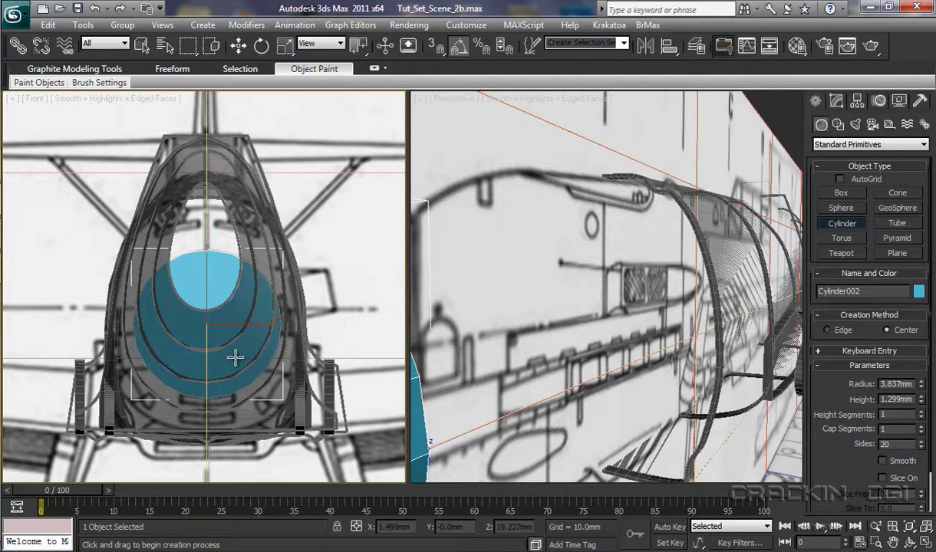
left_click(235, 358)
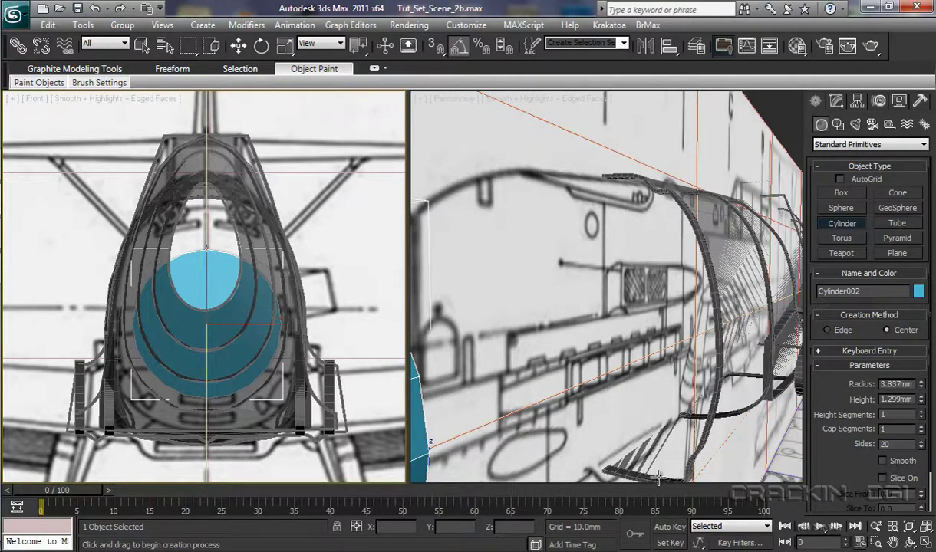
Convert the new cylinder to an editable poly
key("w")
right_click(252, 355)
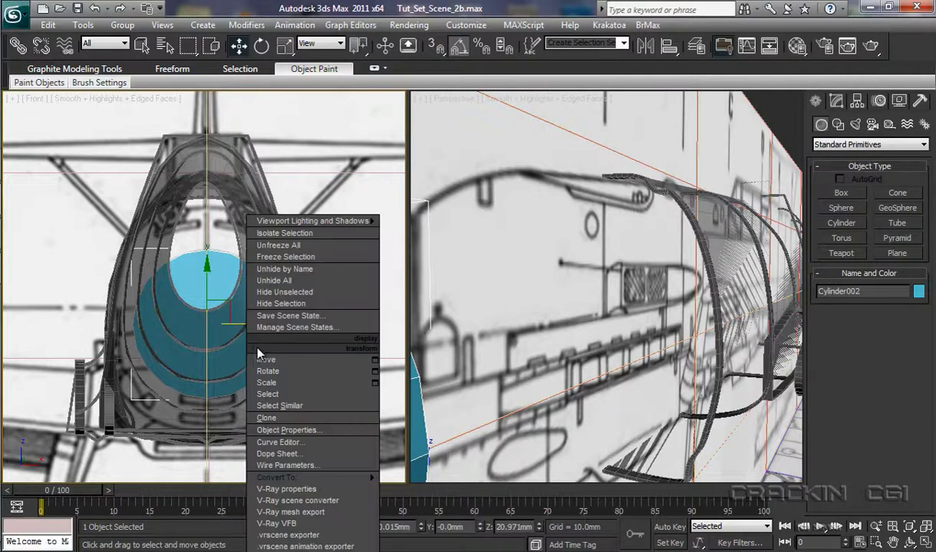
mouse_move(323, 481)
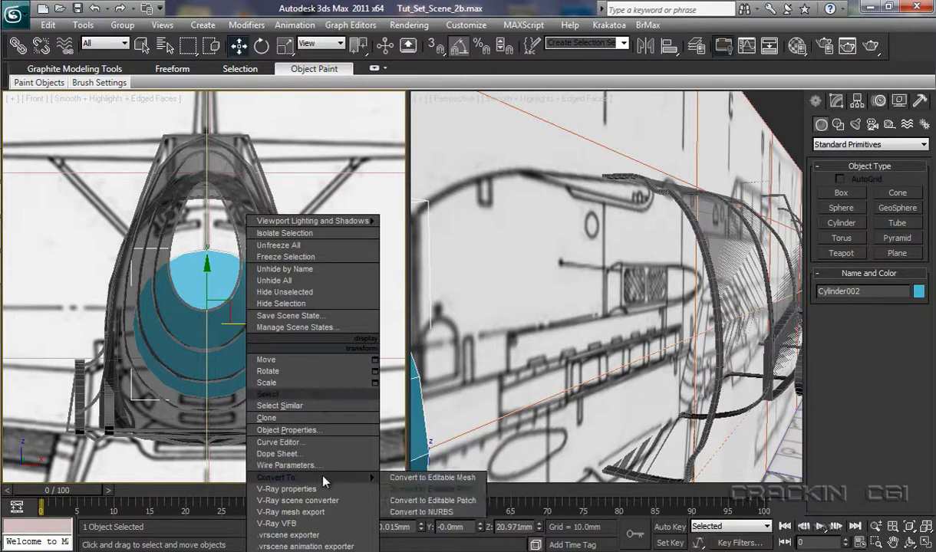
left_click(393, 489)
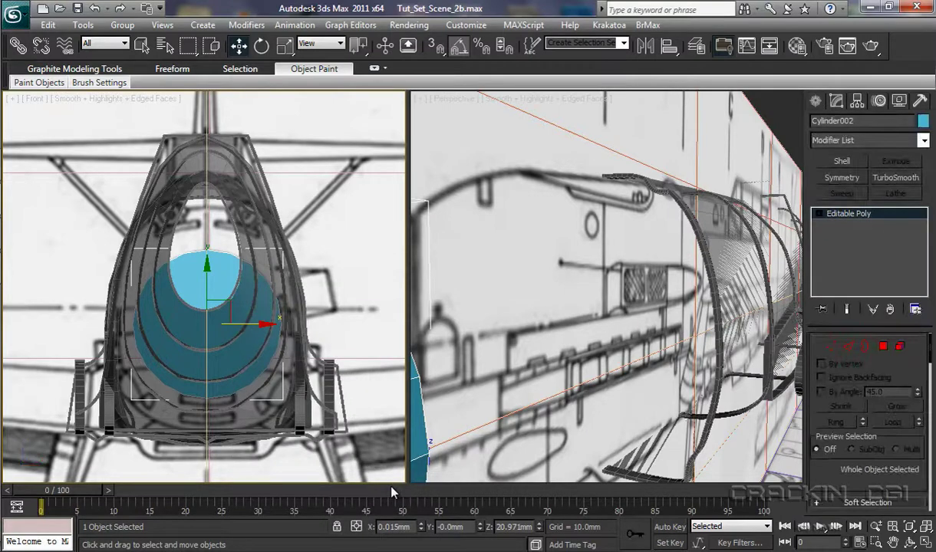
right_click(303, 282)
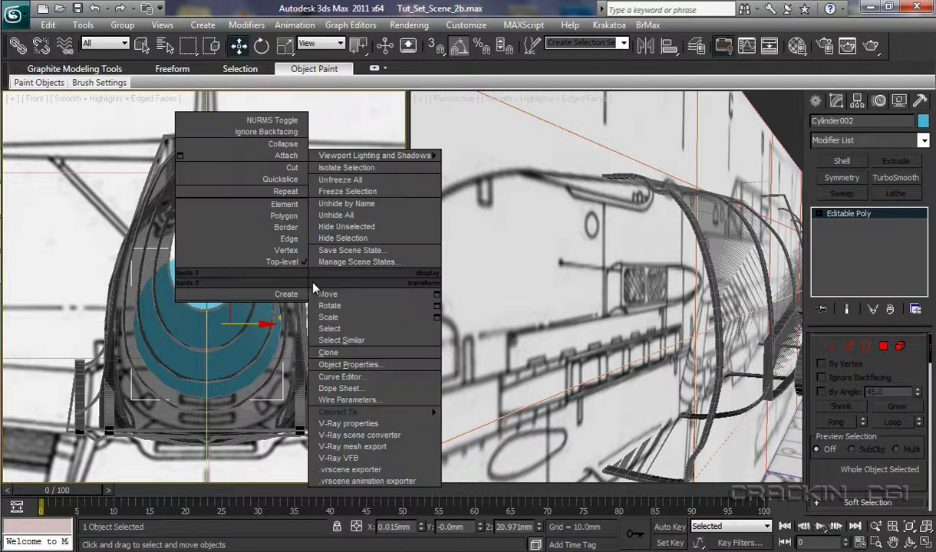
left_click(278, 354)
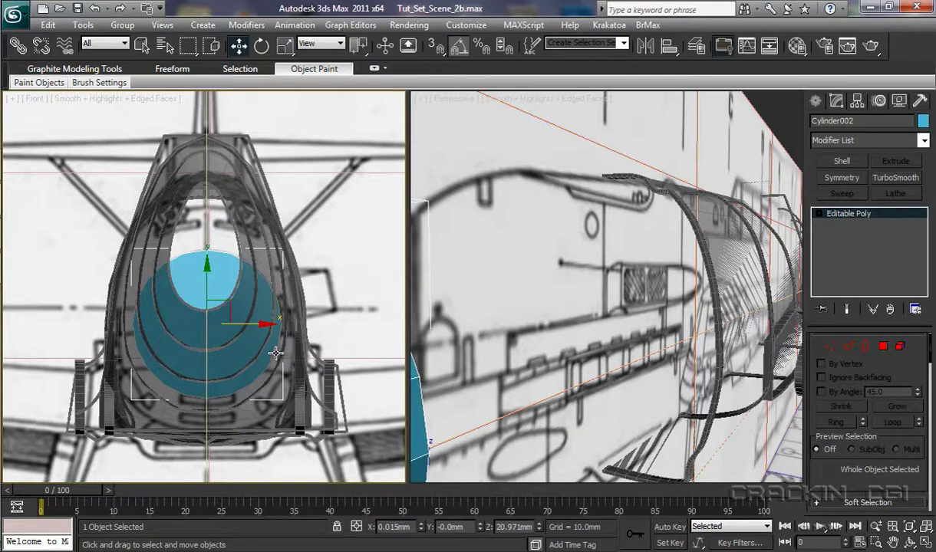
In Left view, move the cylinder forward to the nose and raise it to centre
key("l")
scroll(240, 426, "up", 4)
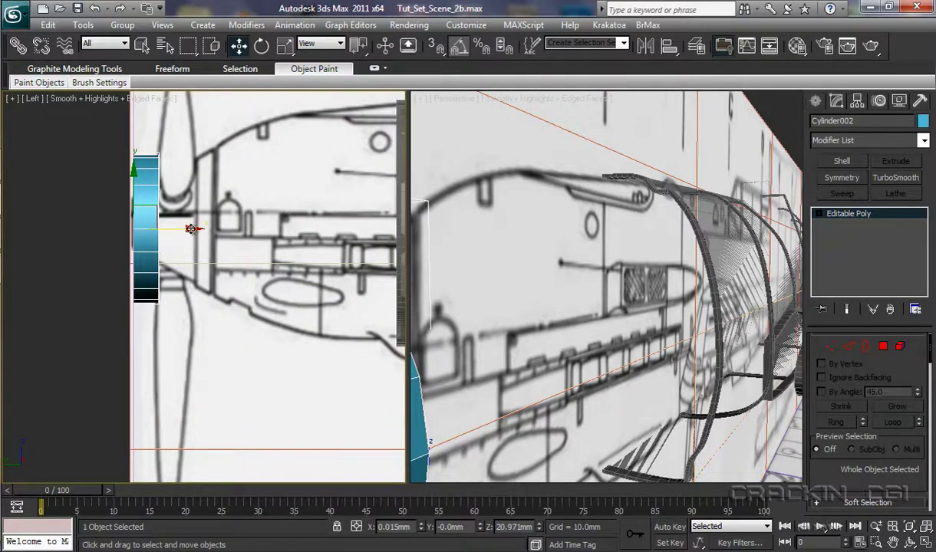
left_click_drag(190, 228, 270, 244)
left_click_drag(215, 172, 217, 166)
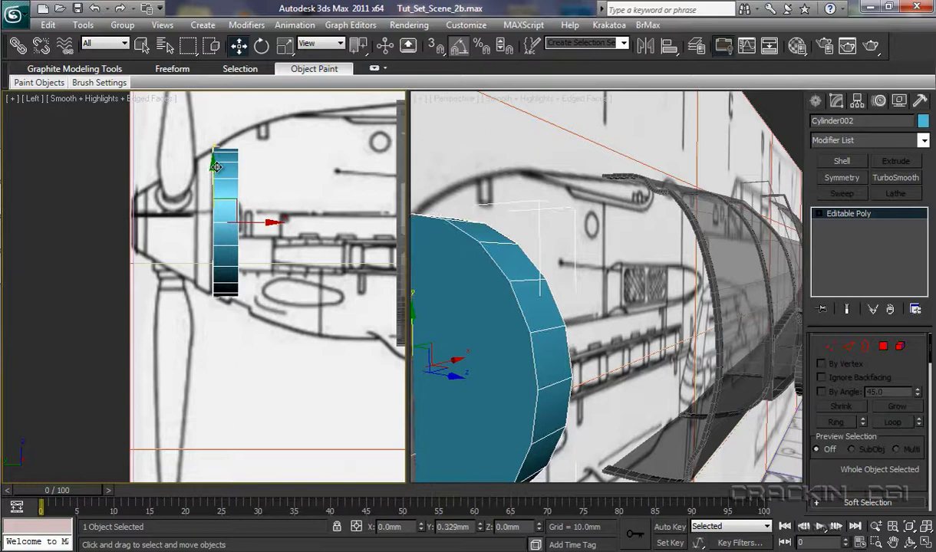
At edge level, delete the cylinder's side edges so only a flat disc remains
left_click(819, 214)
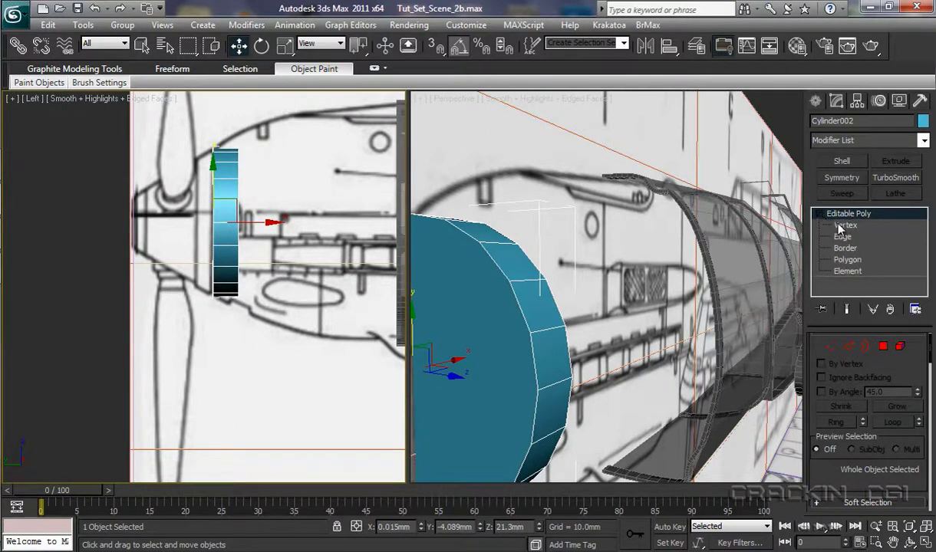
left_click(842, 237)
left_click_drag(269, 135, 232, 315)
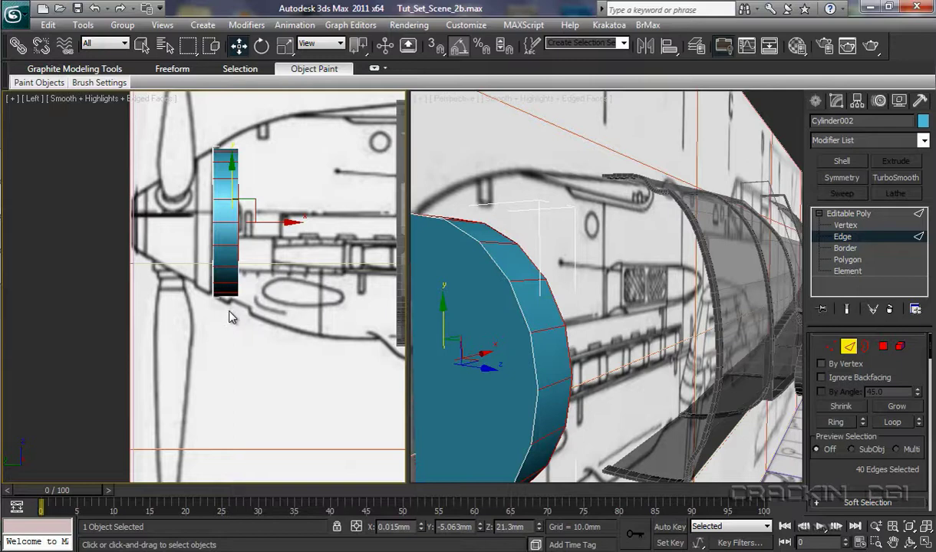
key("Delete")
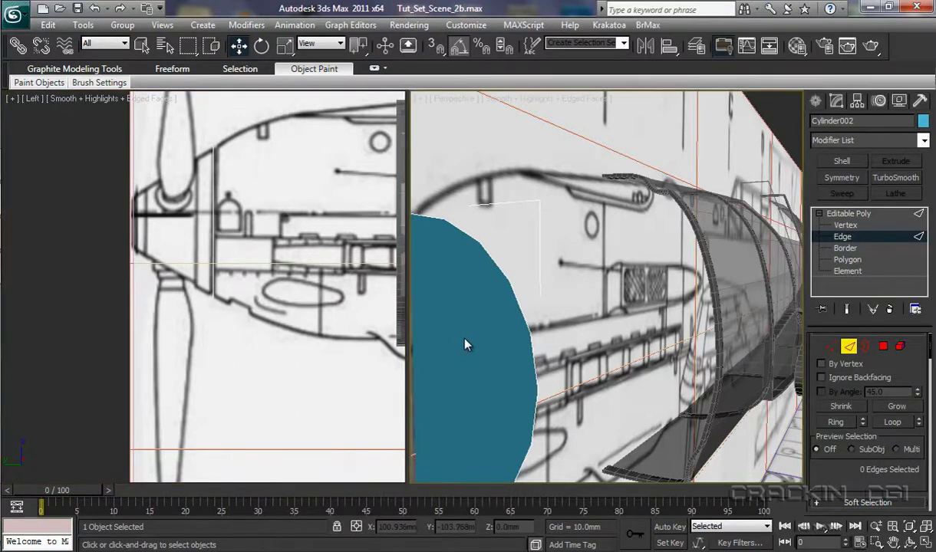
scroll(465, 340, "down", 4)
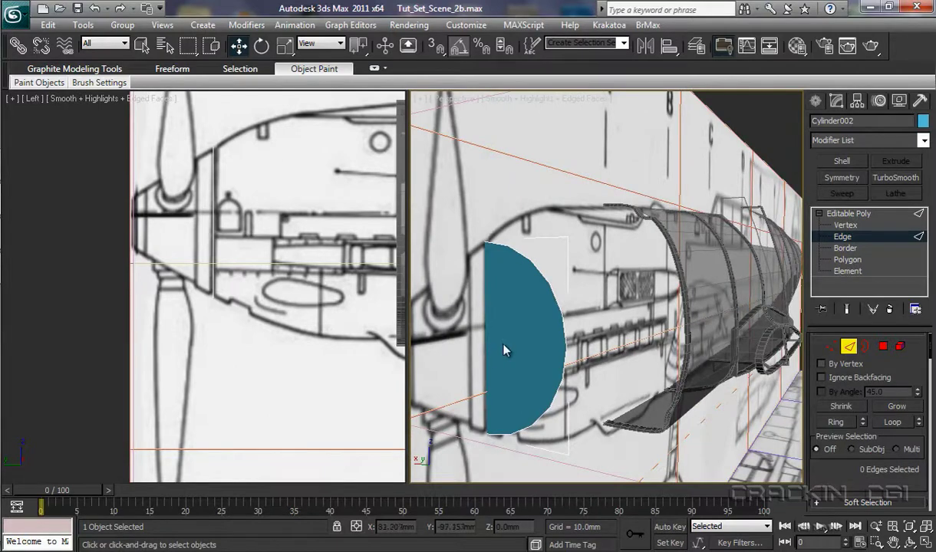
middle_click_drag(503, 350, 477, 347, "alt")
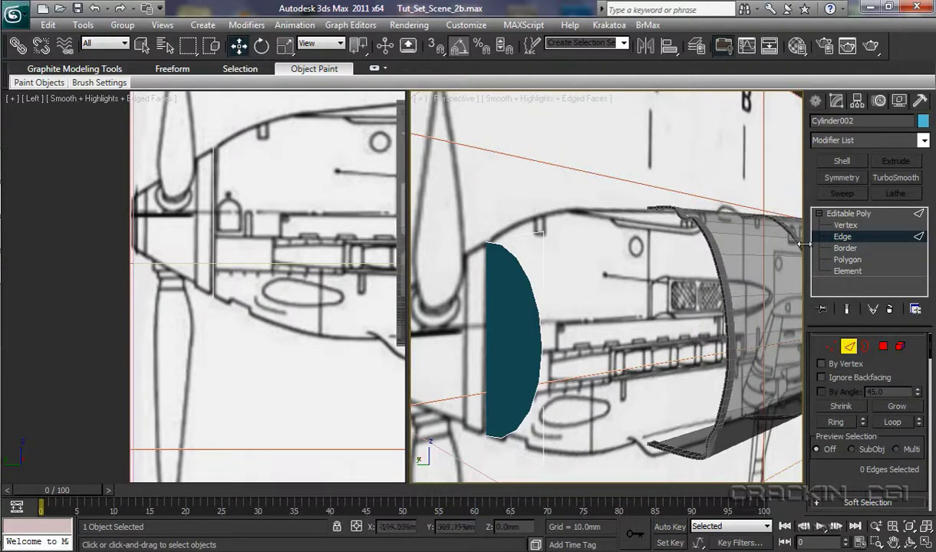
Attach the Cylinder002 disc to the fuselage Cylinder001 using Edit Geometry's Attach
left_click(858, 215)
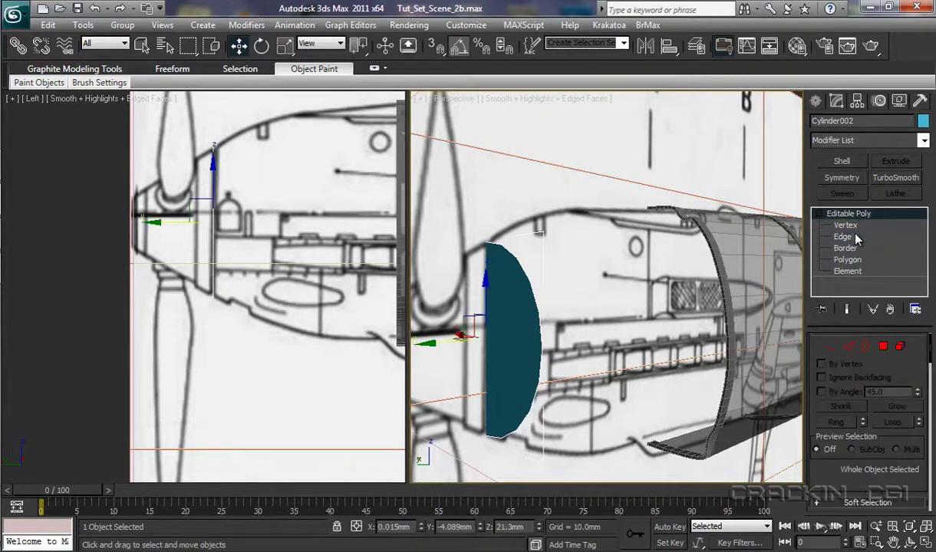
left_click(748, 289)
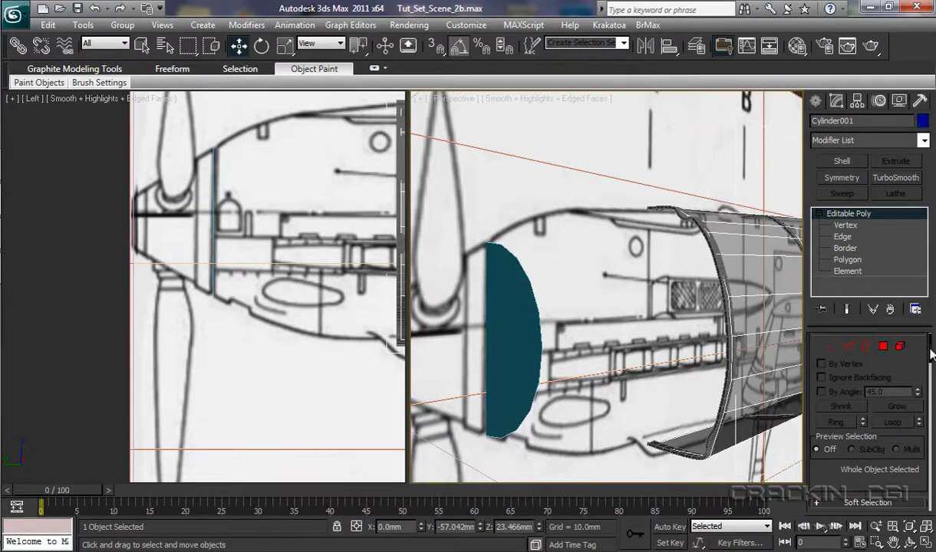
left_click_drag(930, 342, 932, 366)
scroll(836, 384, "down", 5)
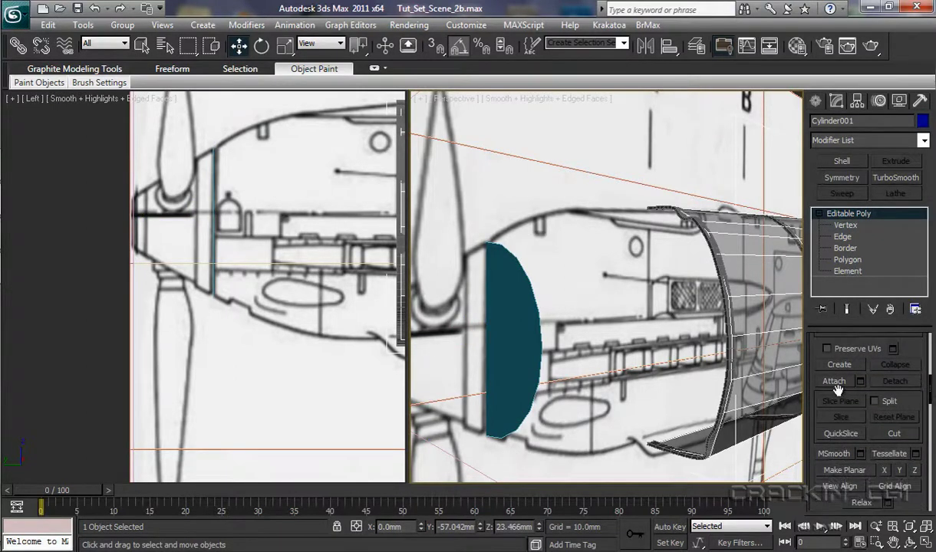
left_click(836, 382)
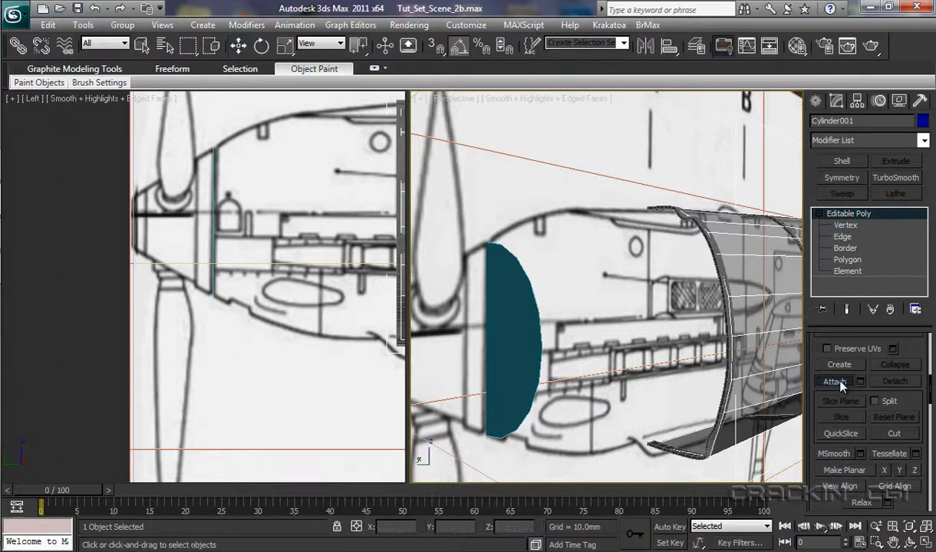
left_click(523, 341)
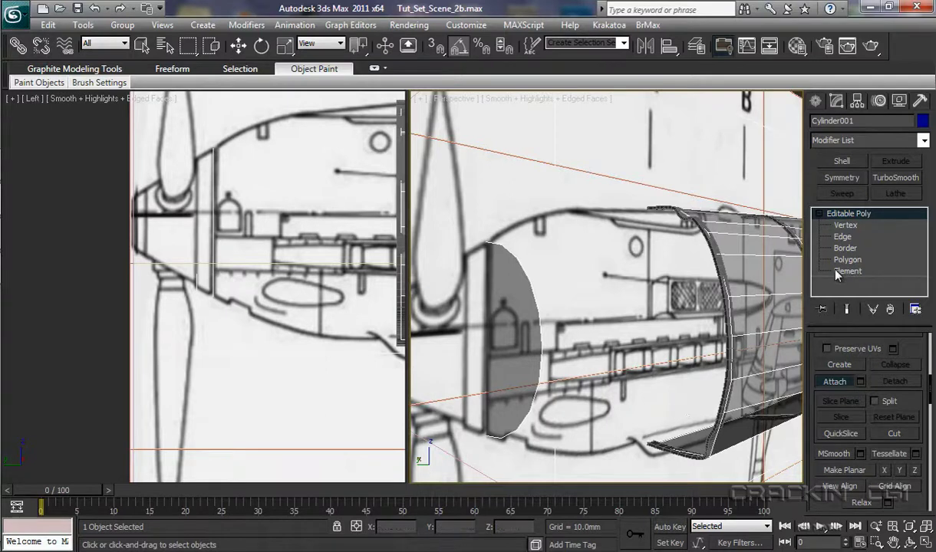
Shift-extrude the front edge loop forward, then scale it to about 88% to taper
left_click(843, 239)
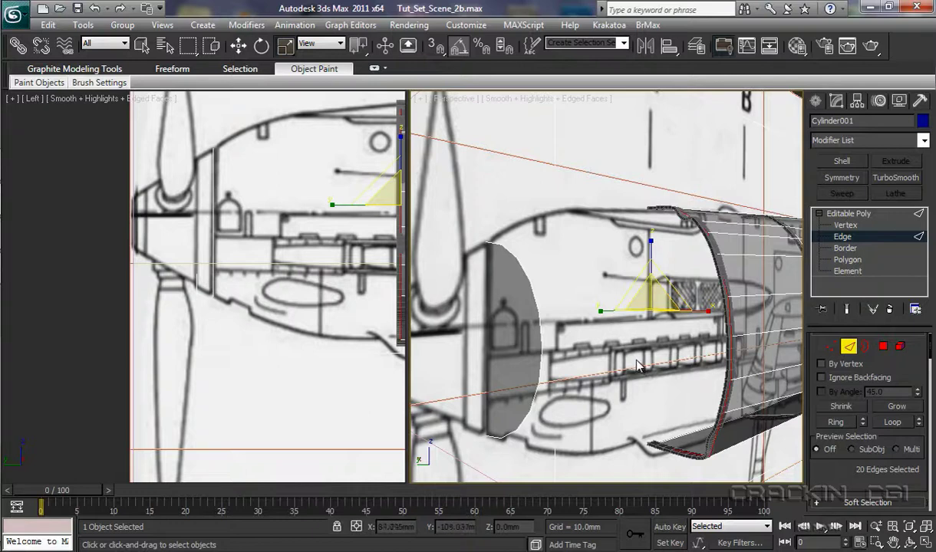
key("w")
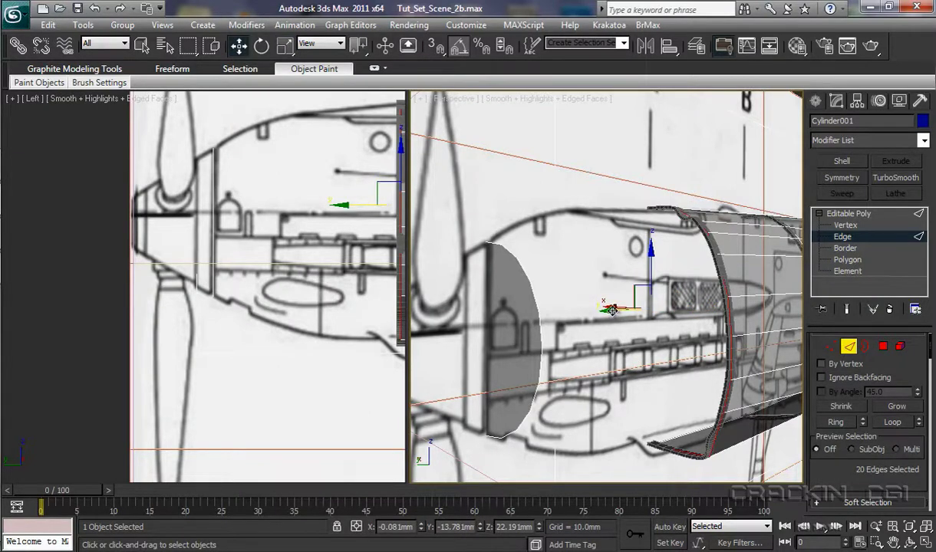
left_click_drag(611, 309, 525, 332, "shift")
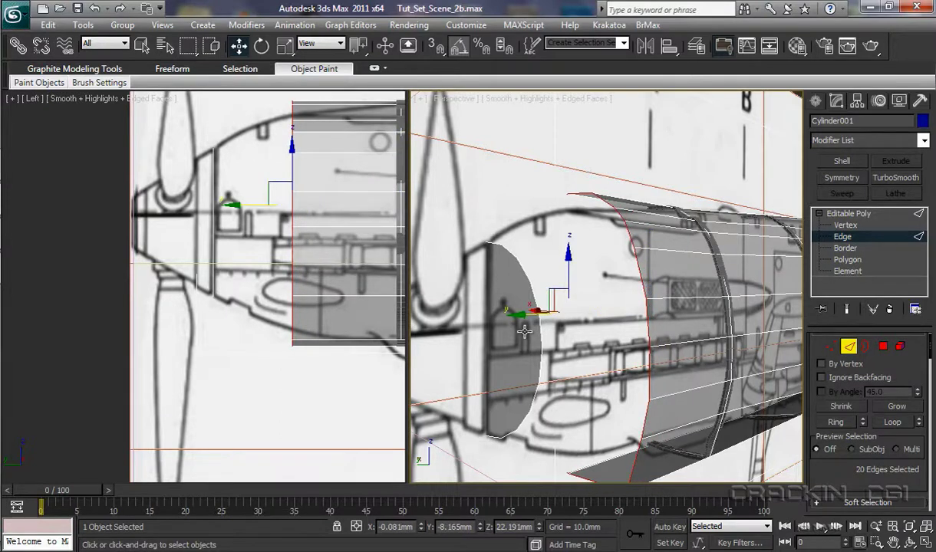
key("r")
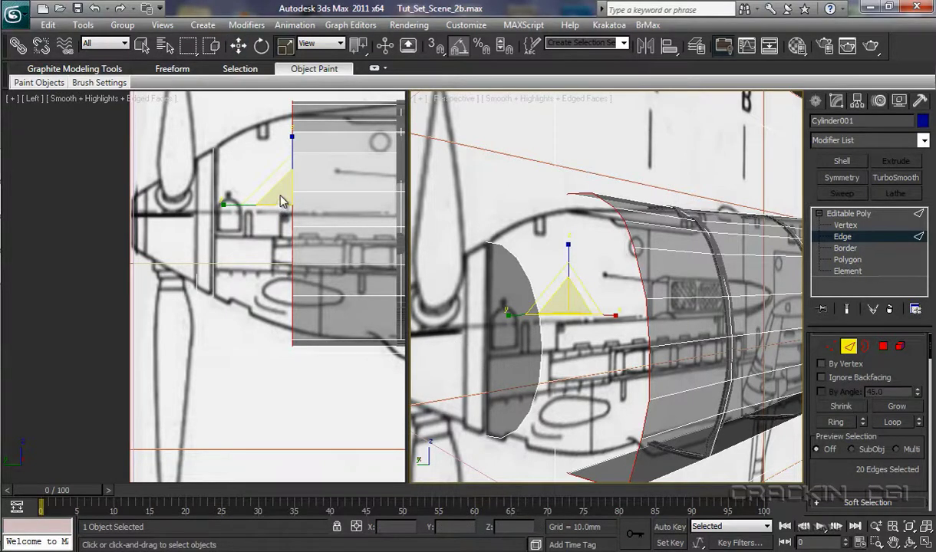
left_click_drag(281, 201, 300, 194)
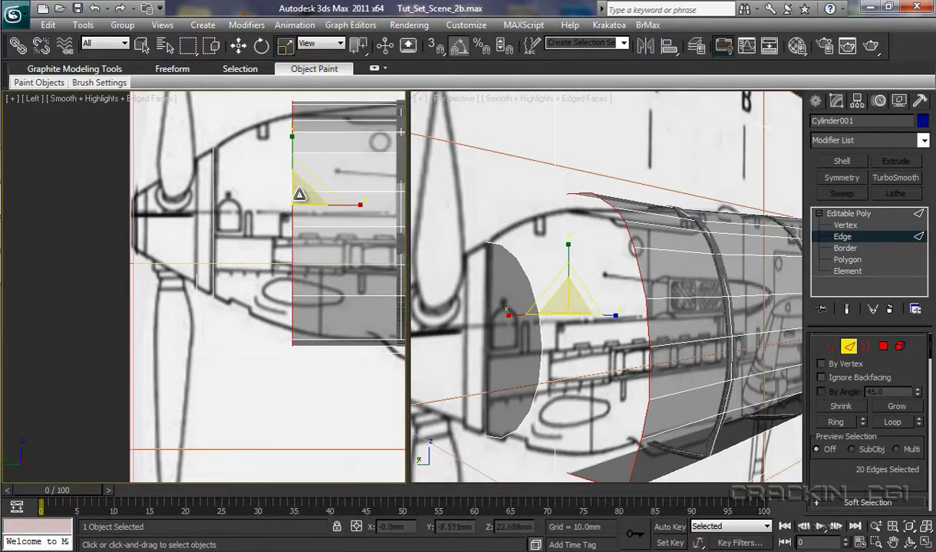
left_click_drag(298, 196, 292, 205)
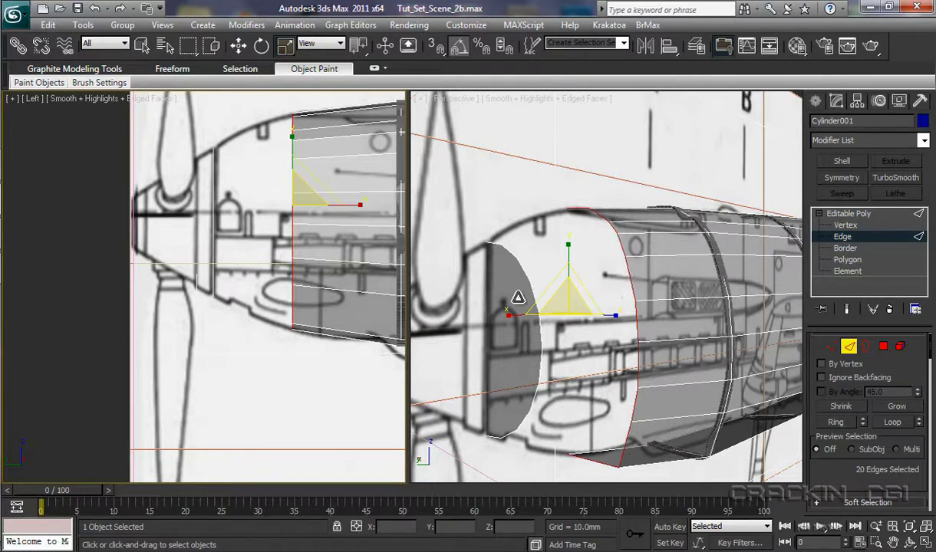
Bridge the fuselage's open front border to the nose cap's border with one segment
left_click(844, 249)
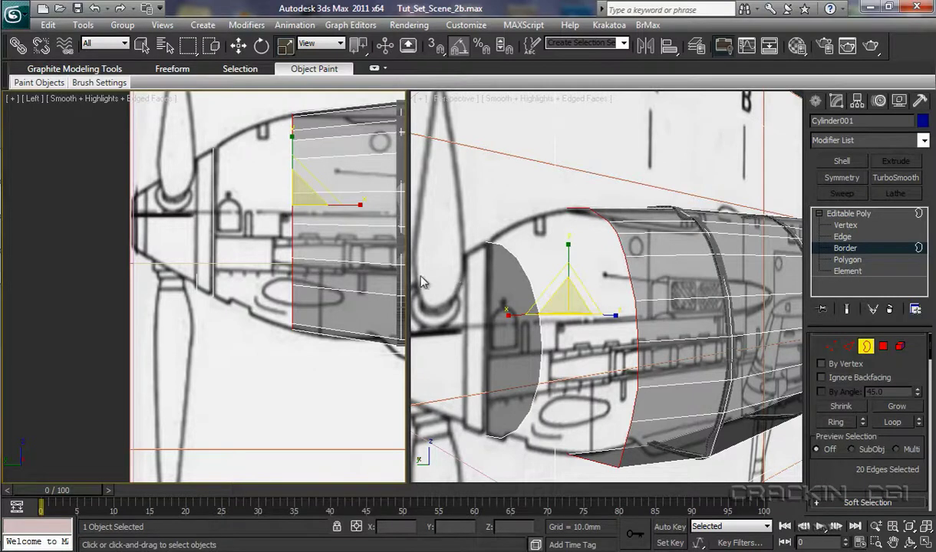
left_click(141, 45)
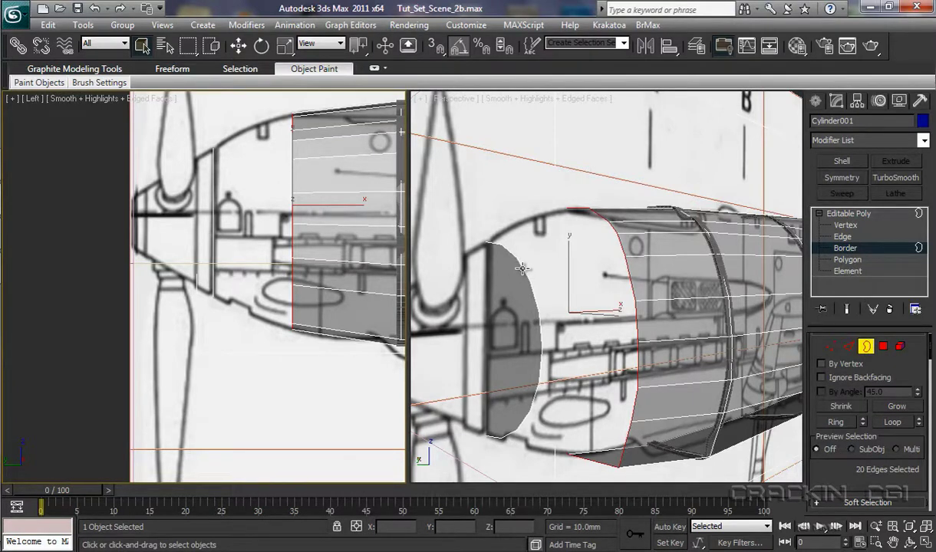
left_click(521, 267, "ctrl")
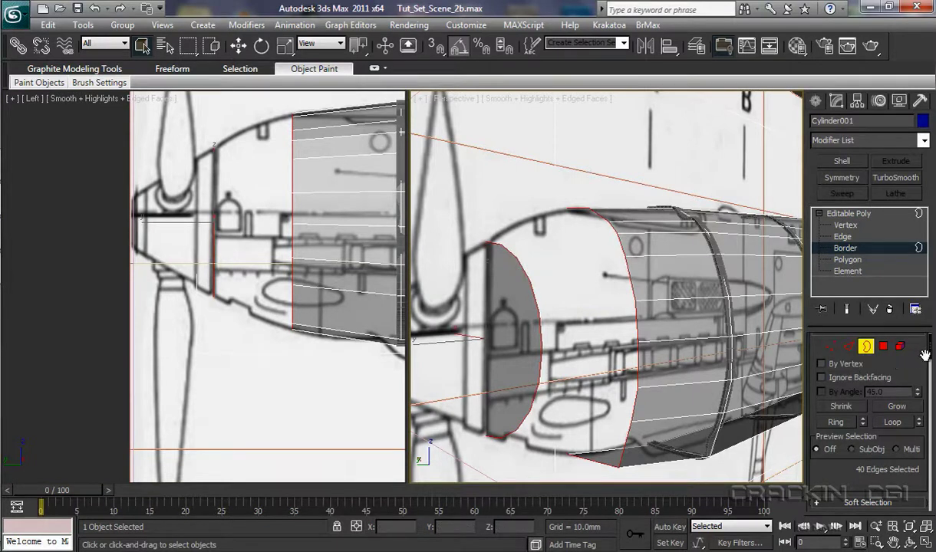
left_click_drag(931, 354, 934, 520)
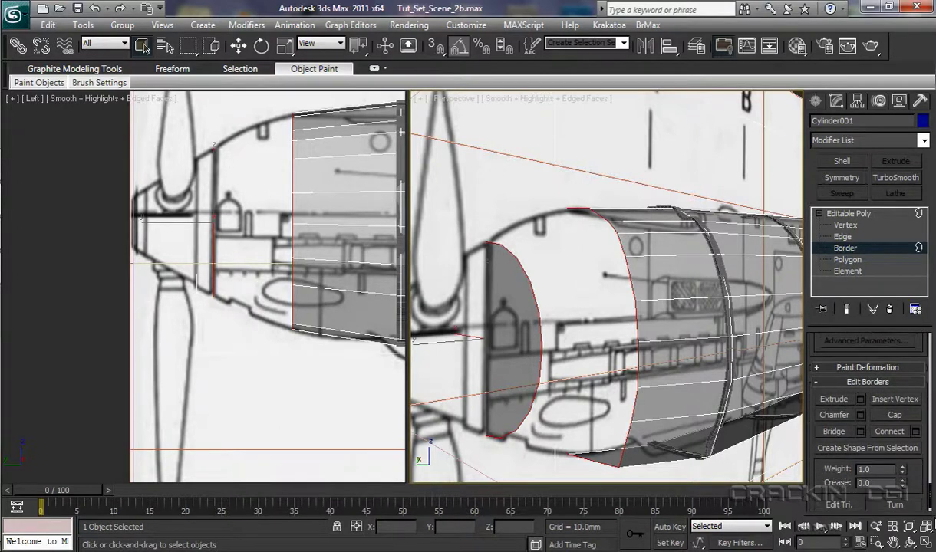
left_click(860, 432)
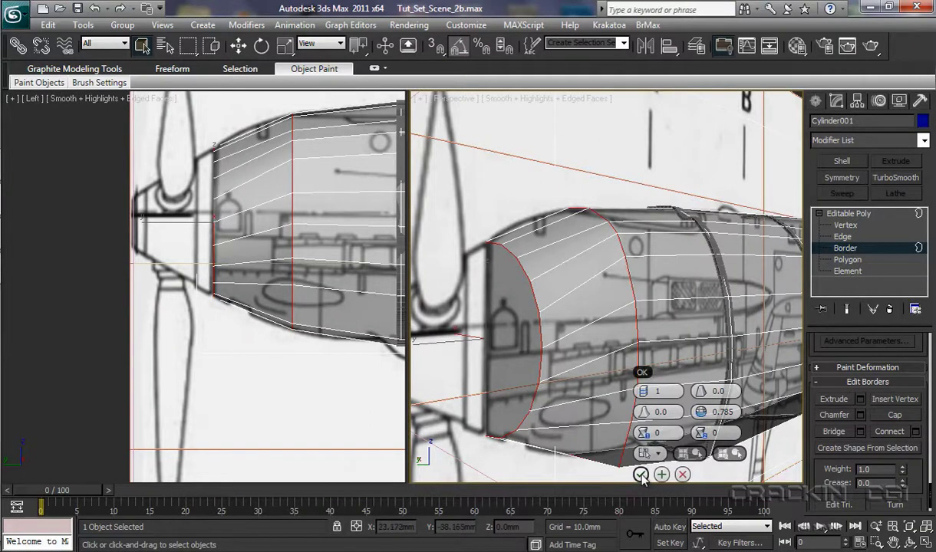
left_click(640, 474)
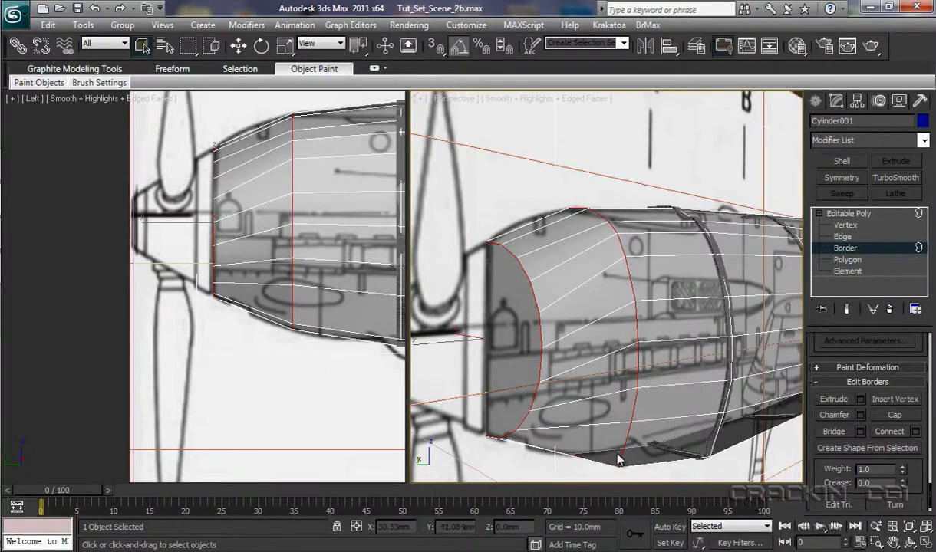
Hide the Ref_Material layer and turn off see-through display on the fuselage
left_click(698, 47)
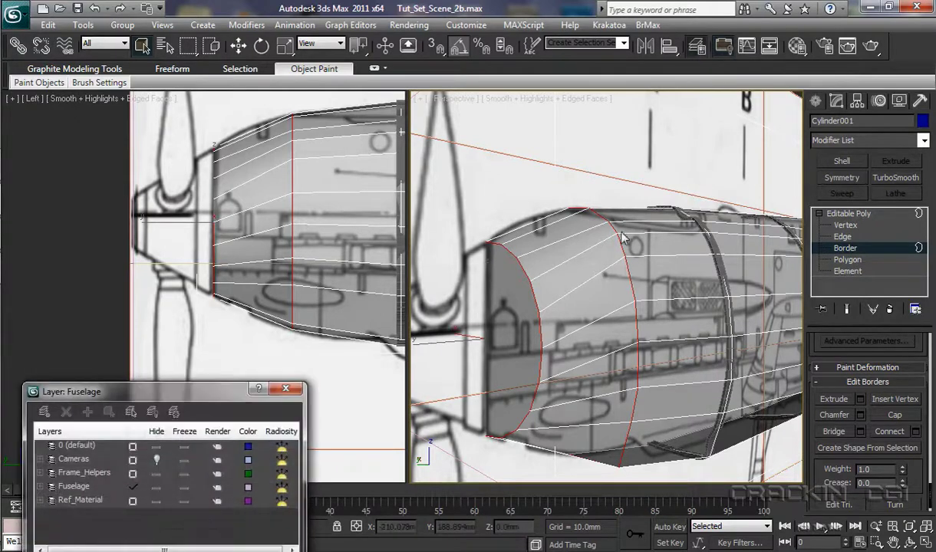
left_click(156, 500)
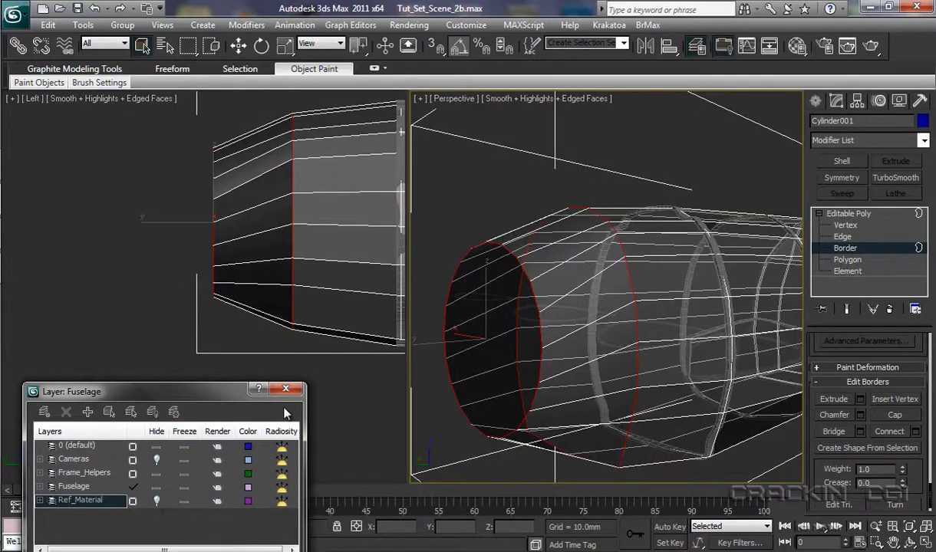
key("alt+x")
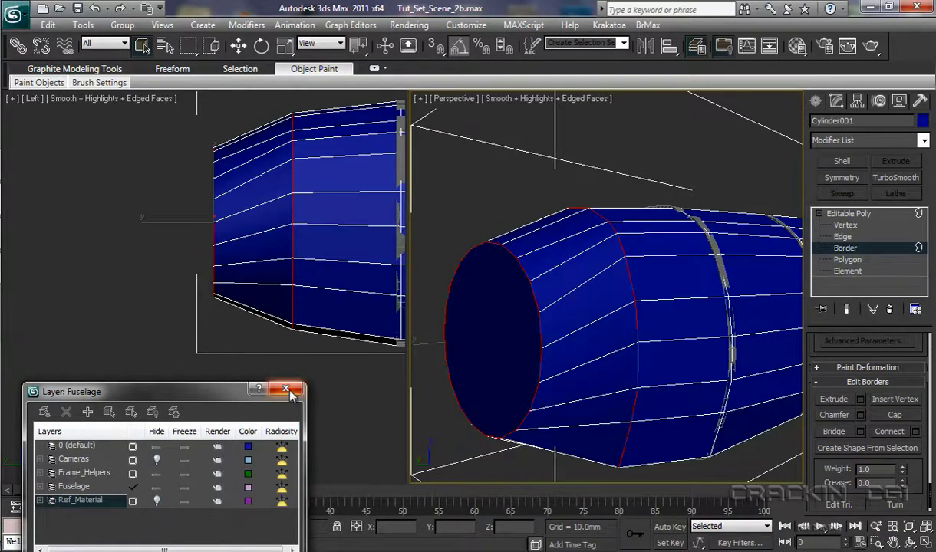
left_click(286, 390)
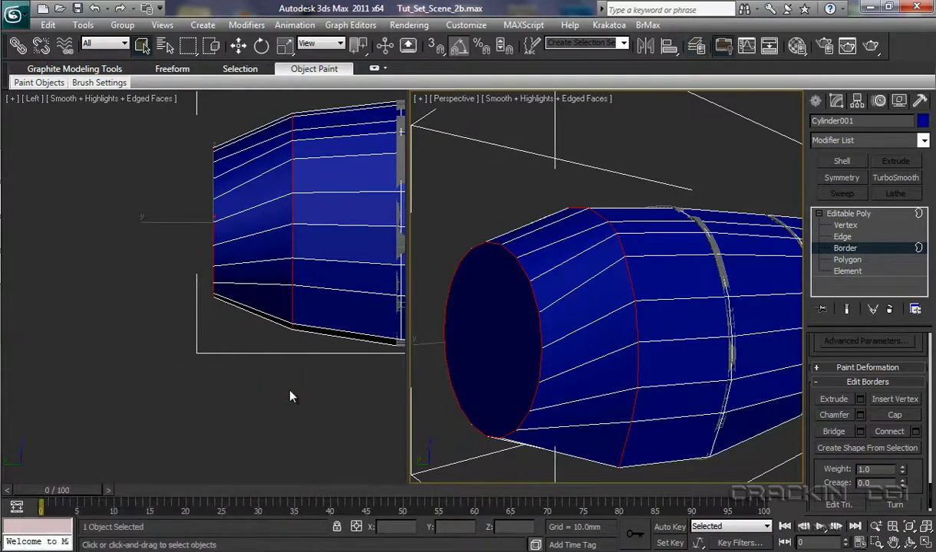
Delete the flat front cap polygon to open the nose
left_click(840, 214)
left_click(847, 261)
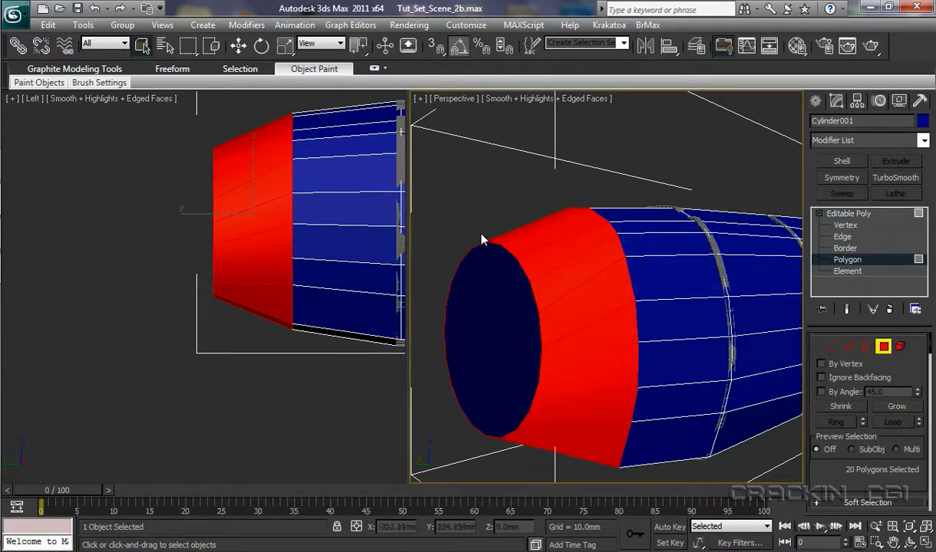
left_click(478, 234)
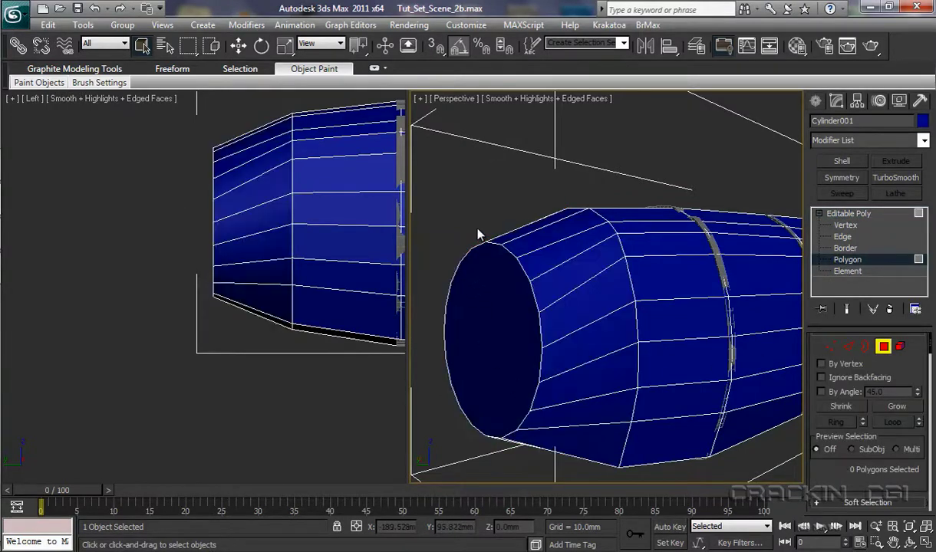
left_click(501, 337)
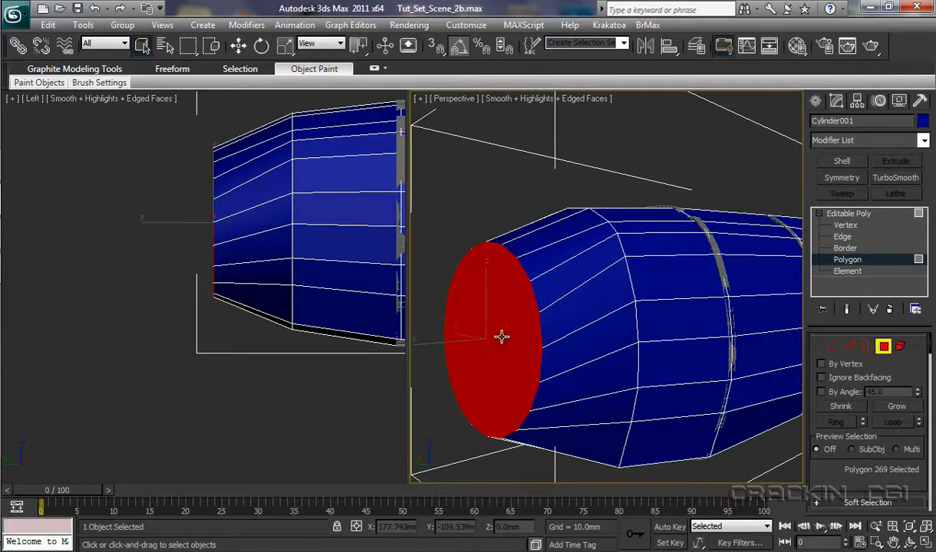
middle_click_drag(501, 337, 593, 321, "alt")
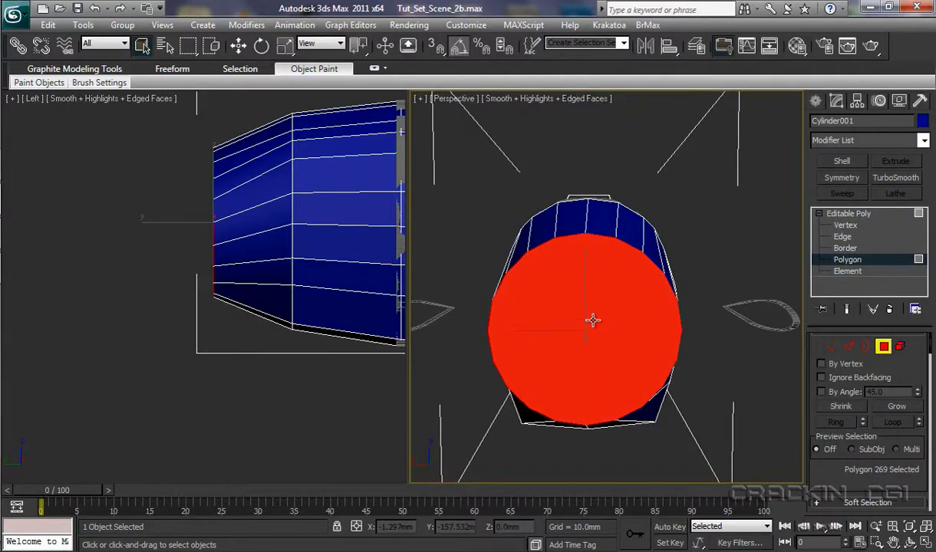
key("Delete")
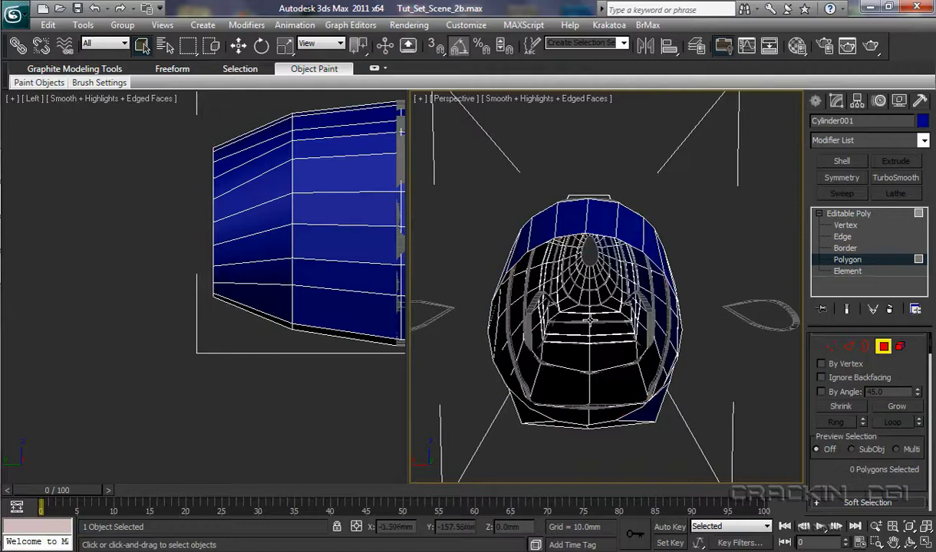
Select the complete edge loop around the inner rim of the open nose
left_click(843, 239)
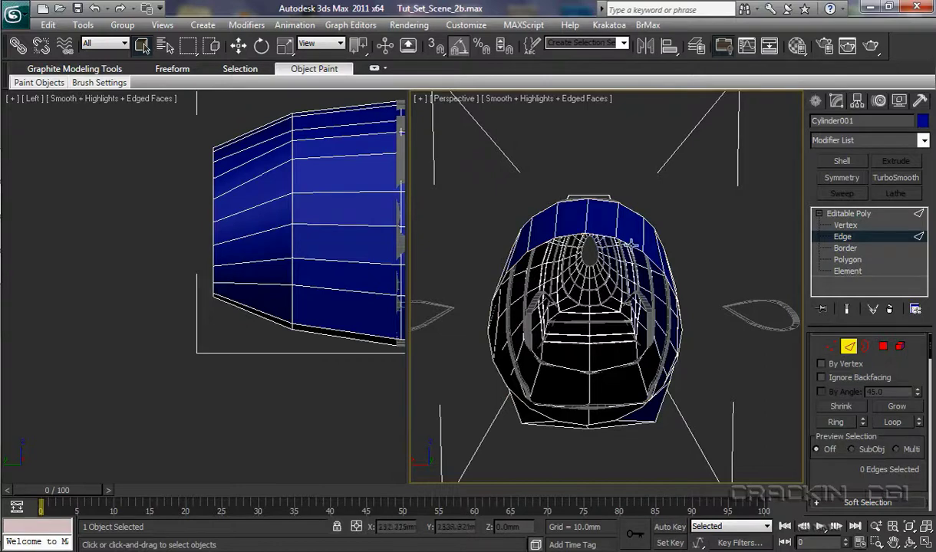
left_click(634, 246)
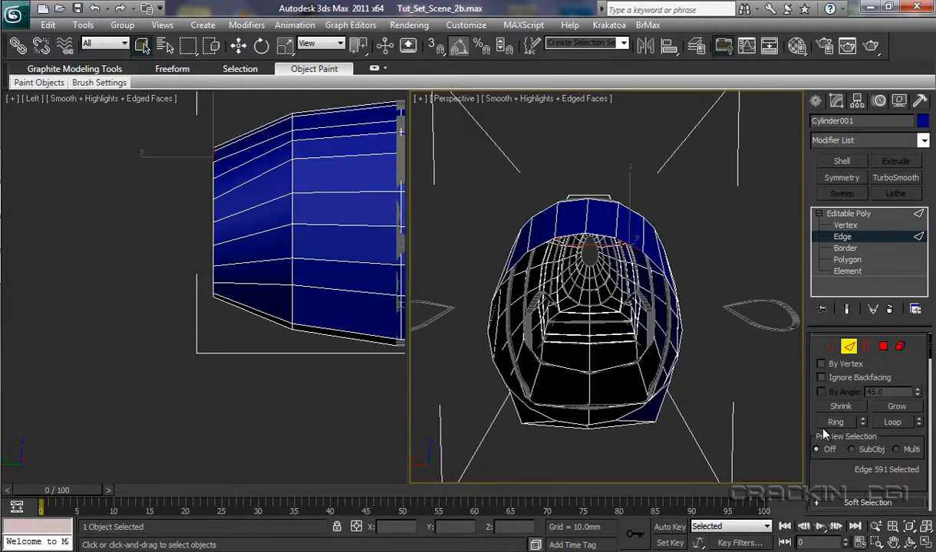
left_click(890, 422)
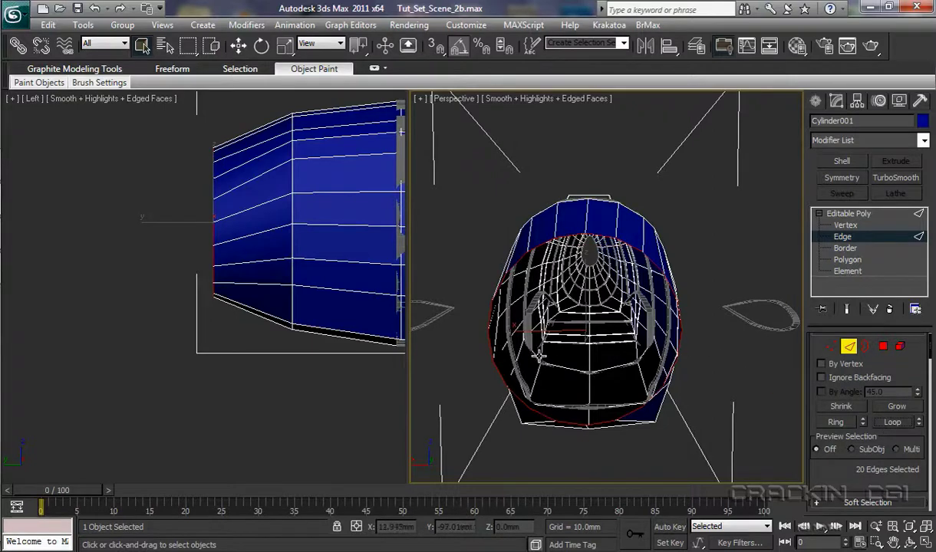
left_click(398, 203)
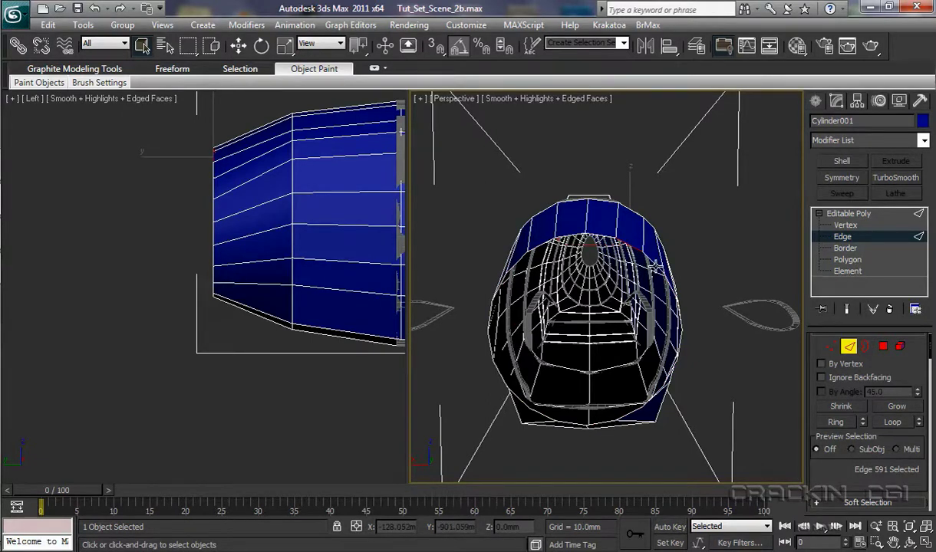
double_click(656, 264)
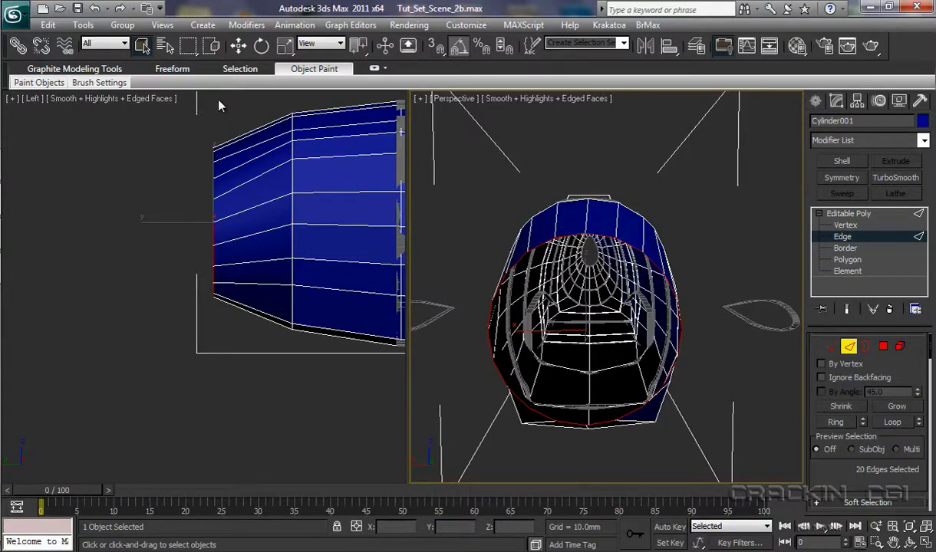
Scale the nose edge loop inward in Perspective to form a rim band
key("r")
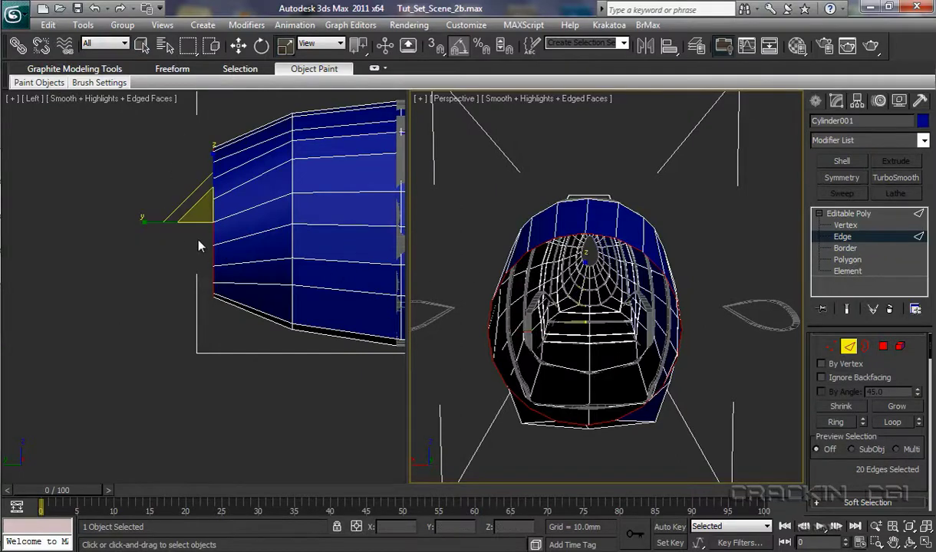
right_click(153, 179)
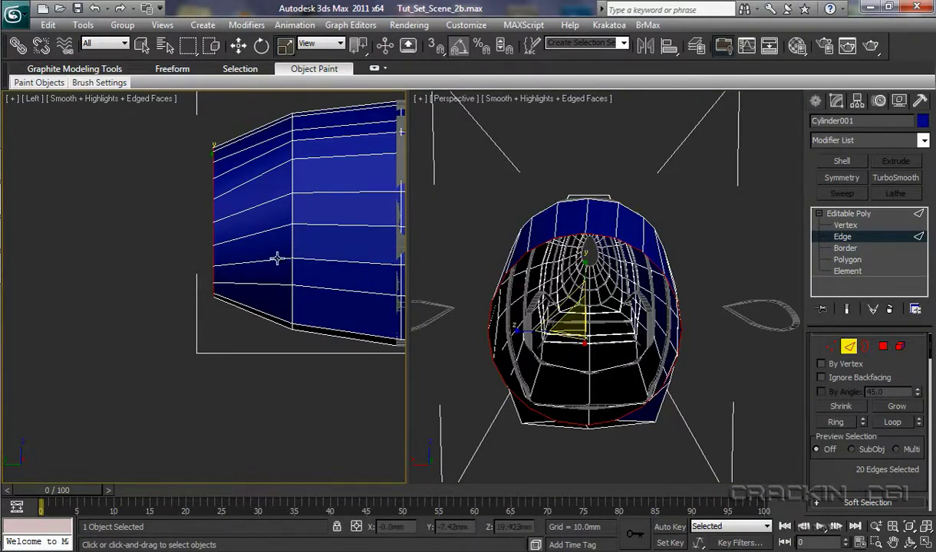
right_click(678, 271)
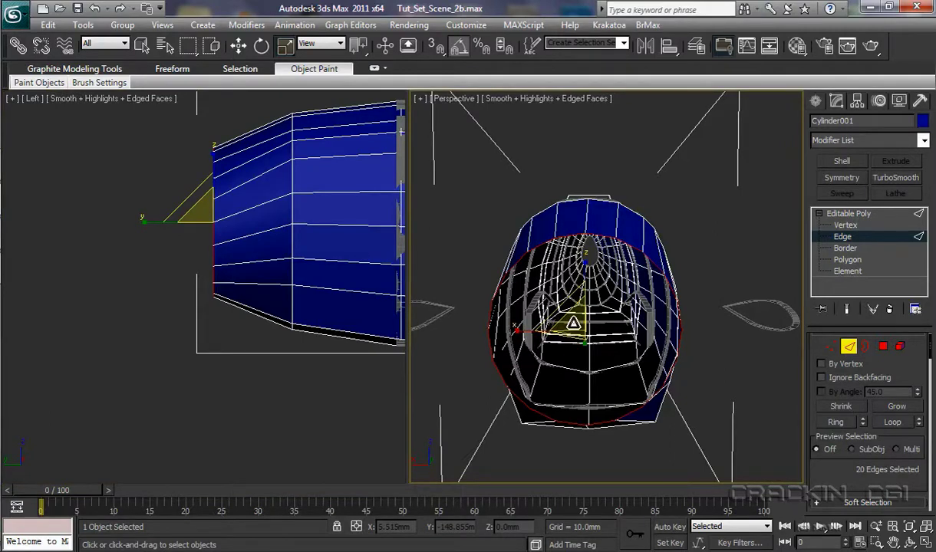
left_click_drag(541, 301, 542, 311, "shift")
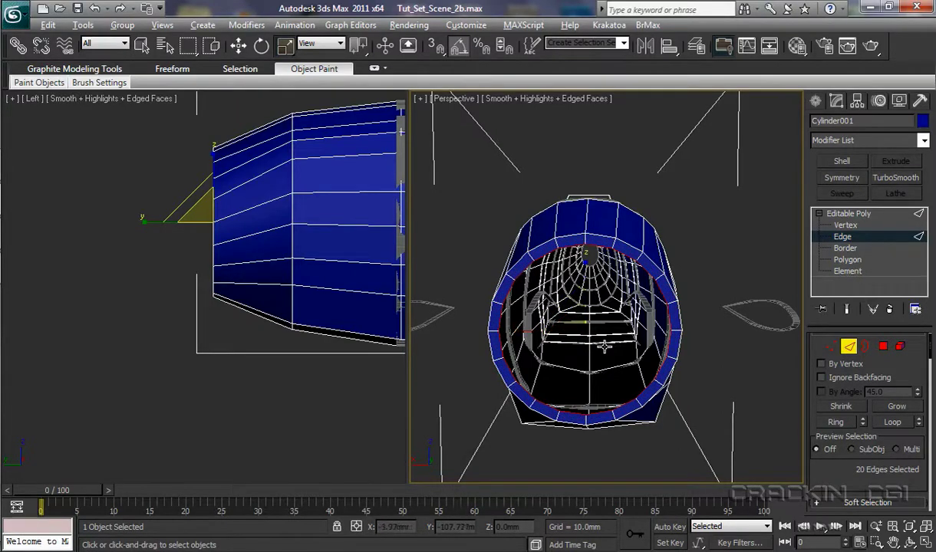
Push the inner edge loop back into the tube to Y -6.291 mm
middle_click_drag(604, 347, 543, 345, "alt")
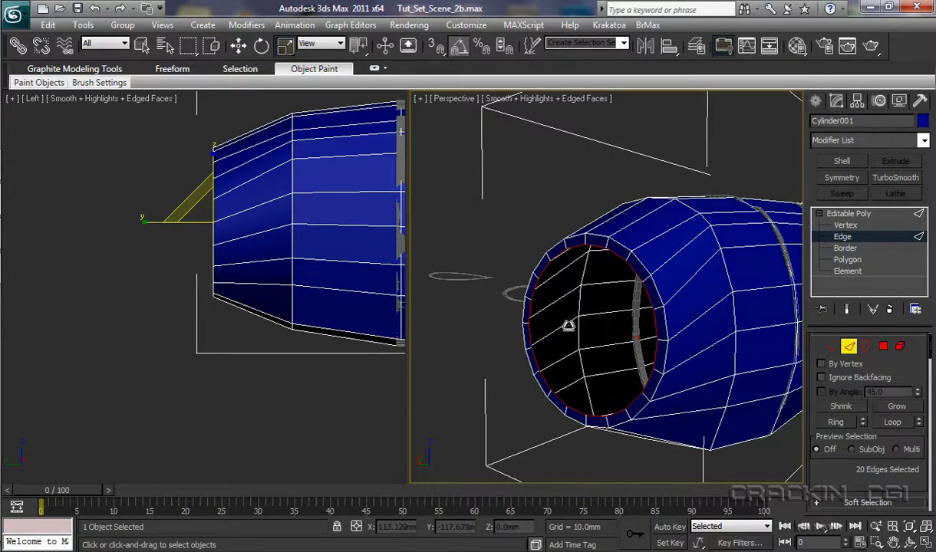
key("w")
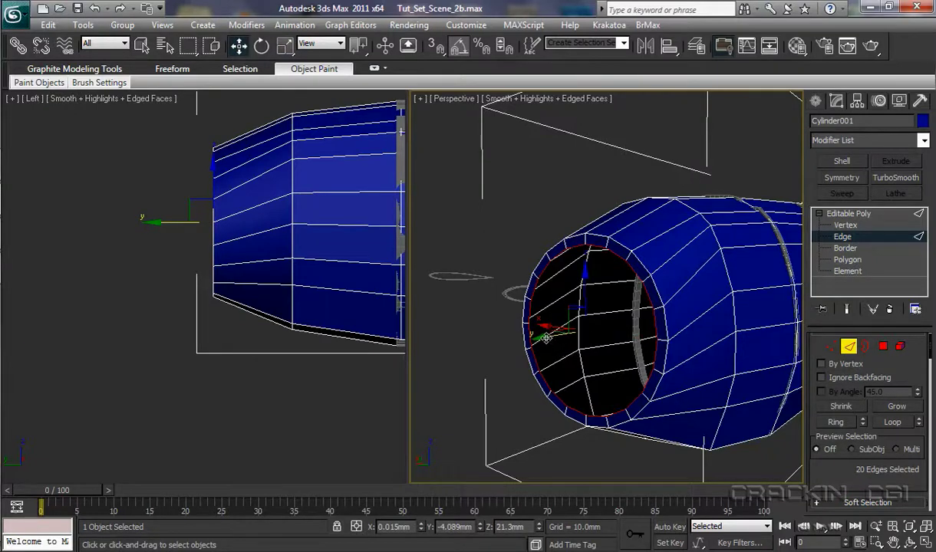
left_click_drag(546, 338, 579, 339)
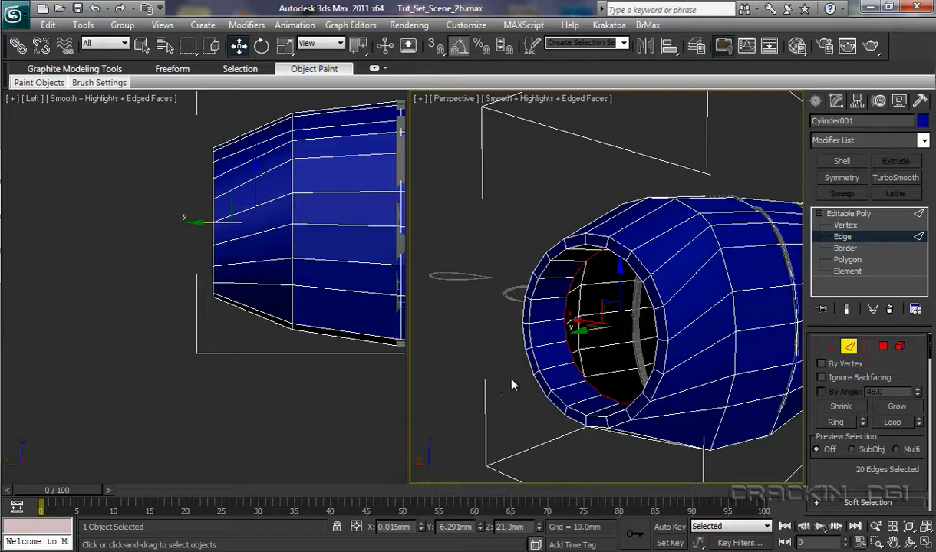
Preview the fuselage with TurboSmooth in an enlarged Perspective view, then delete the modifier
left_click(849, 216)
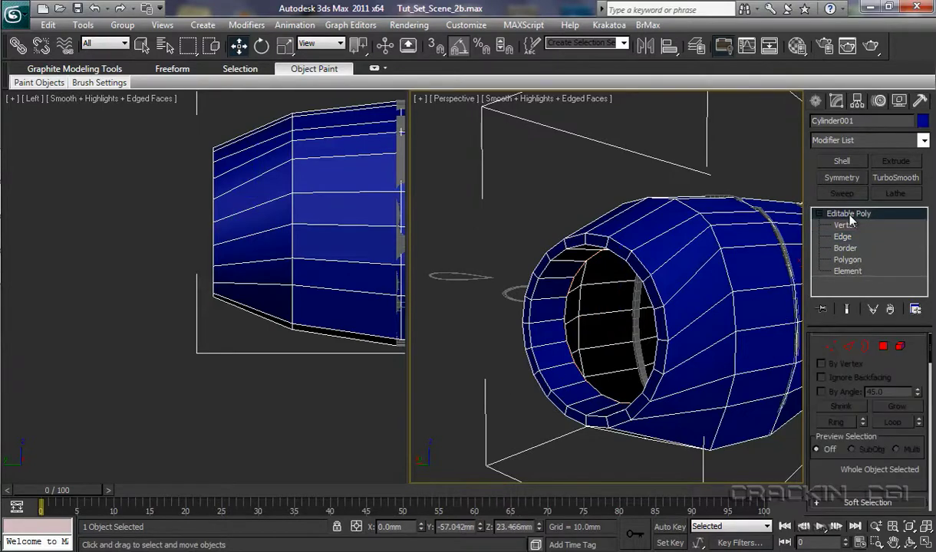
left_click(896, 177)
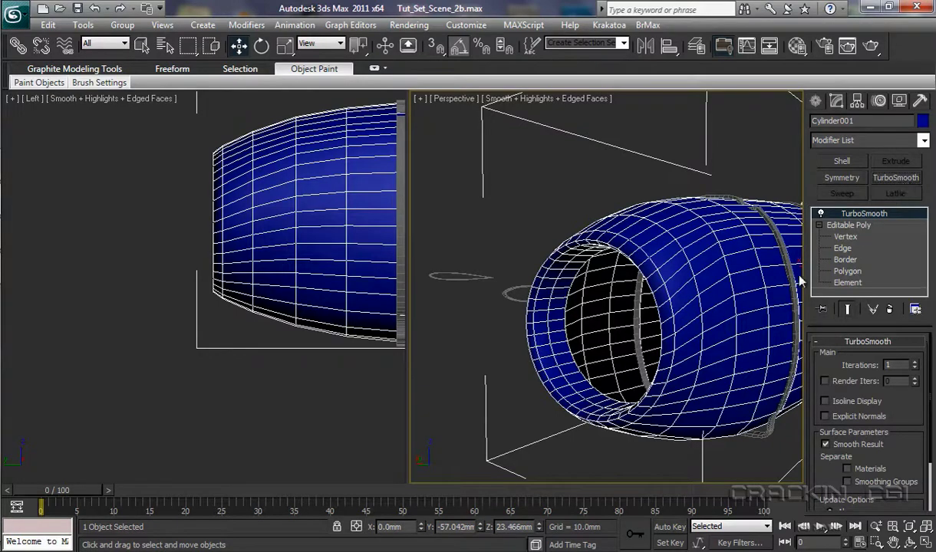
scroll(631, 327, "down", 10)
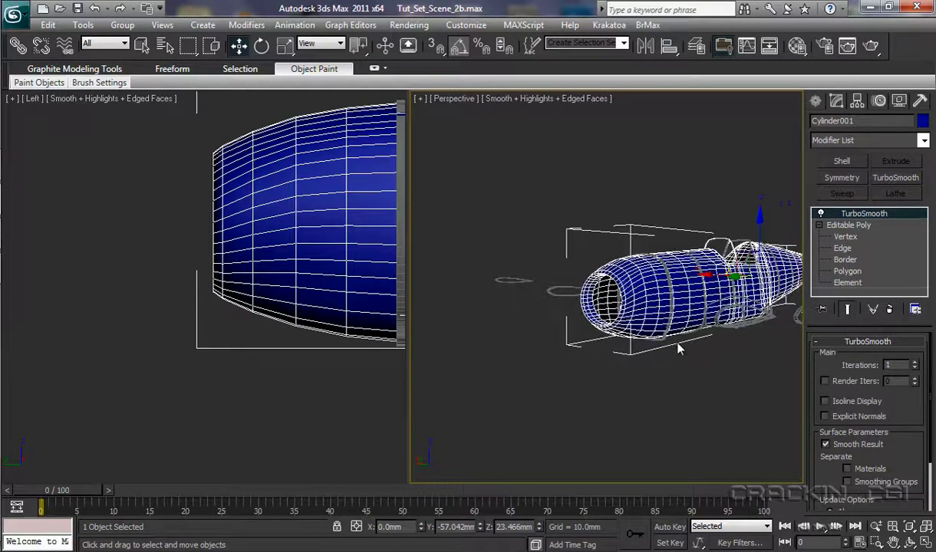
middle_click_drag(677, 348, 580, 377)
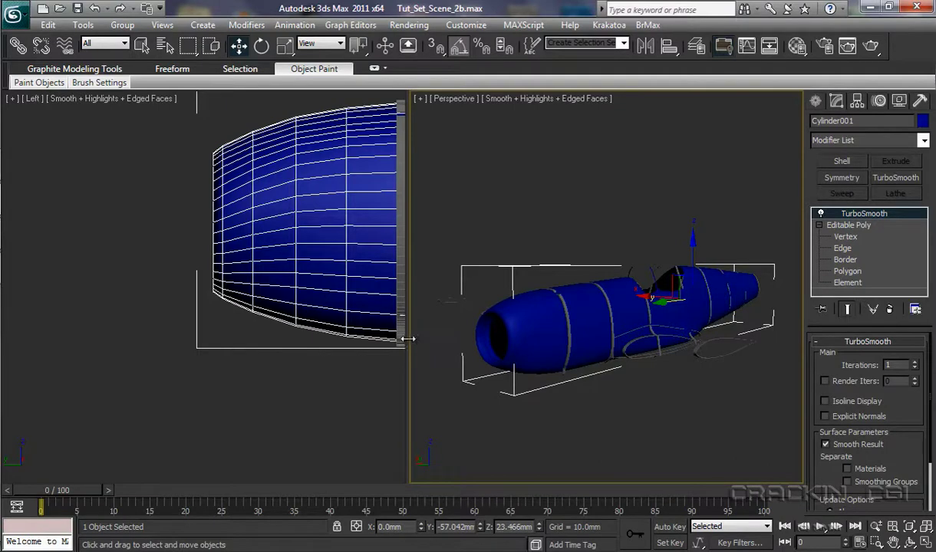
left_click_drag(407, 338, 78, 339)
middle_click_drag(462, 399, 470, 353)
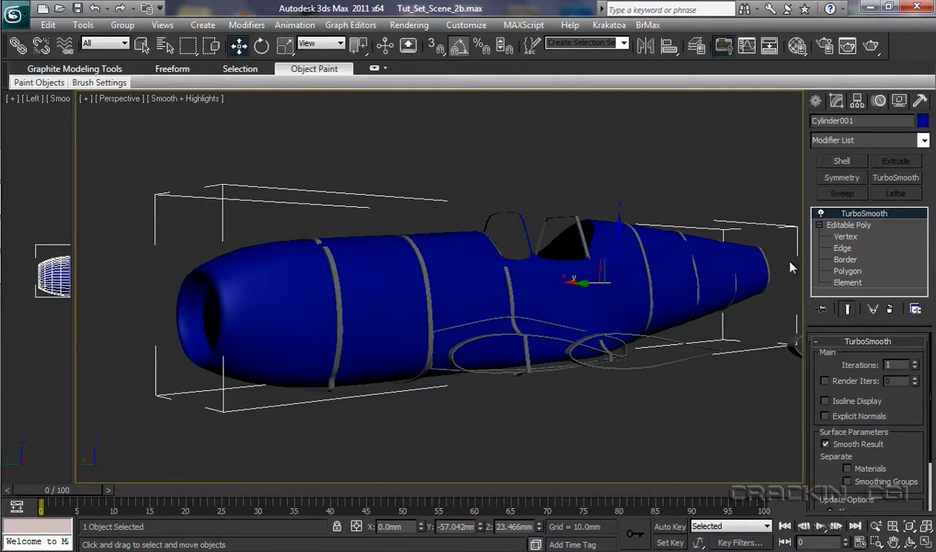
middle_click_drag(523, 333, 451, 354)
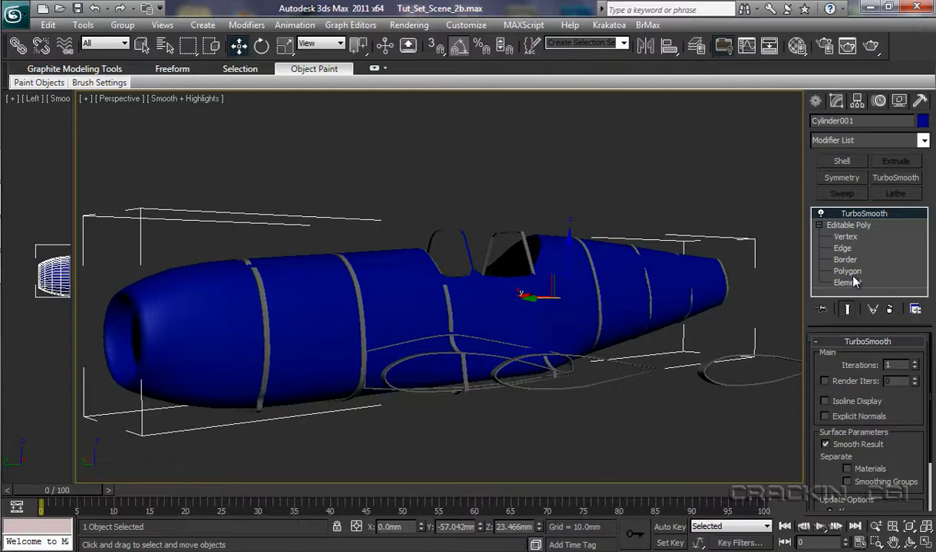
left_click(820, 214)
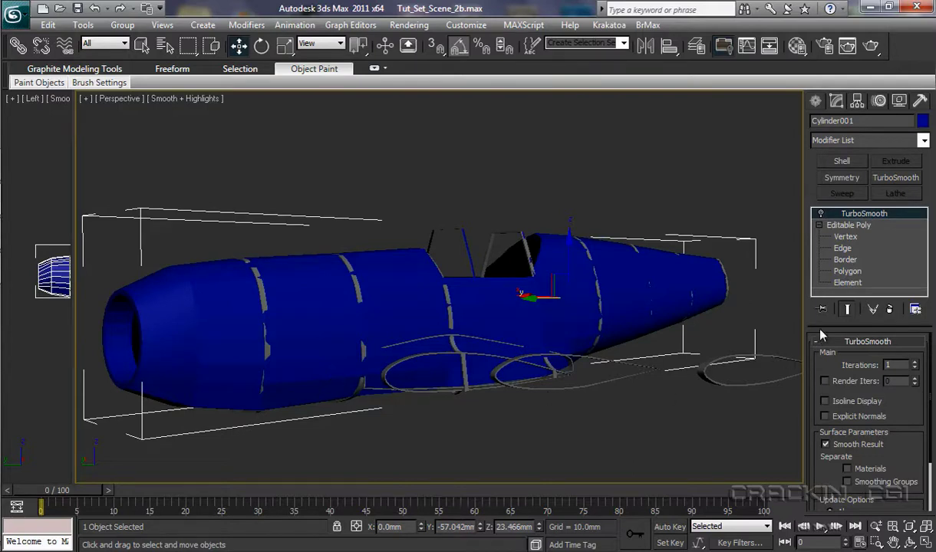
left_click(889, 310)
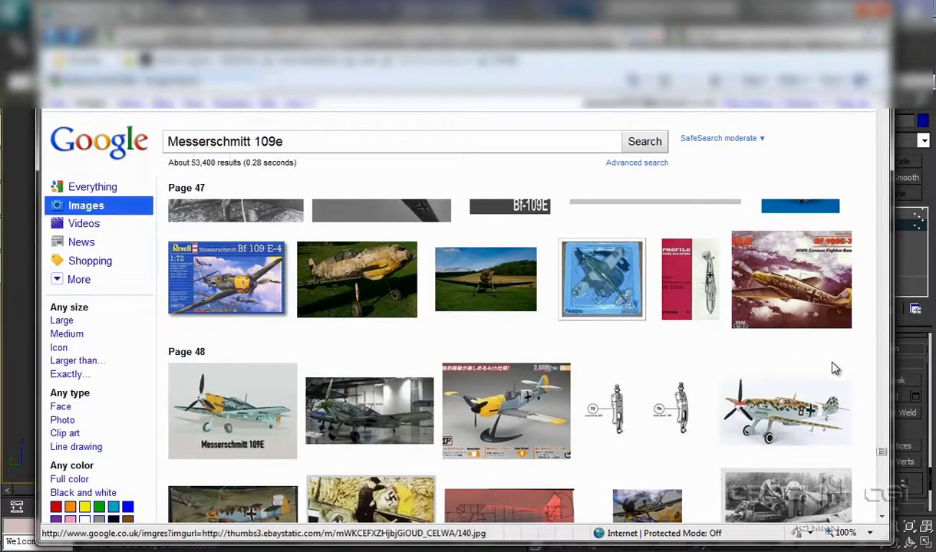
Scroll up the Messerschmitt 109e results to the Bf_109_E-4.jpg six-view drawing on Page 42
left_click_drag(885, 456, 886, 444)
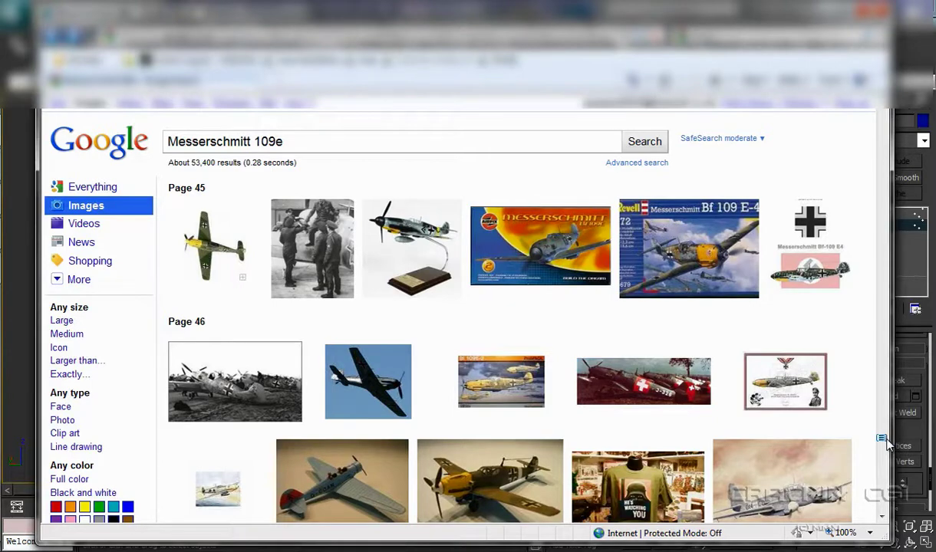
left_click_drag(886, 444, 896, 419)
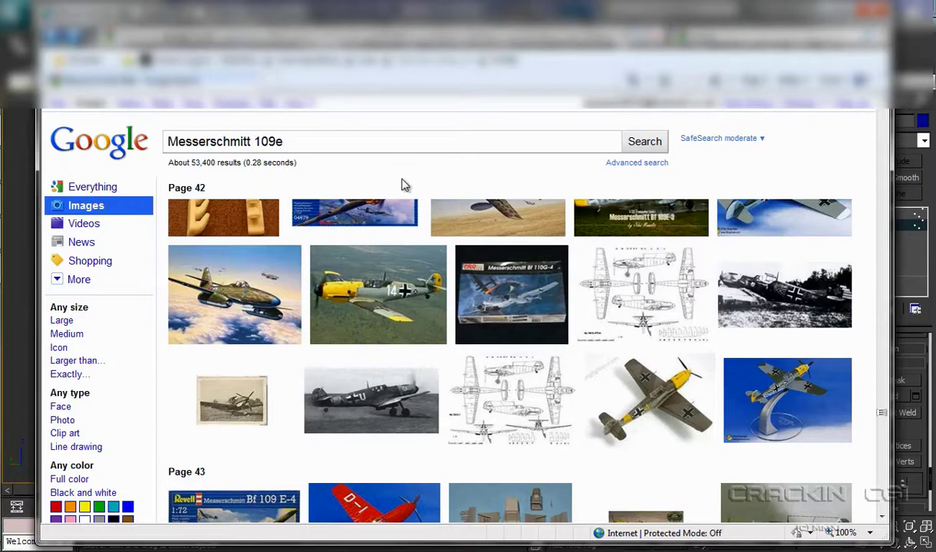
left_click(646, 306)
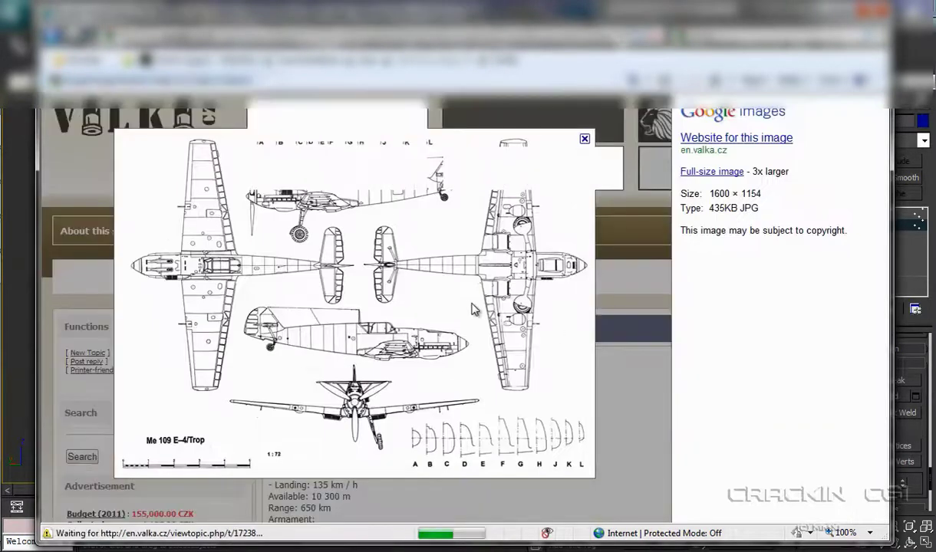
left_click(711, 172)
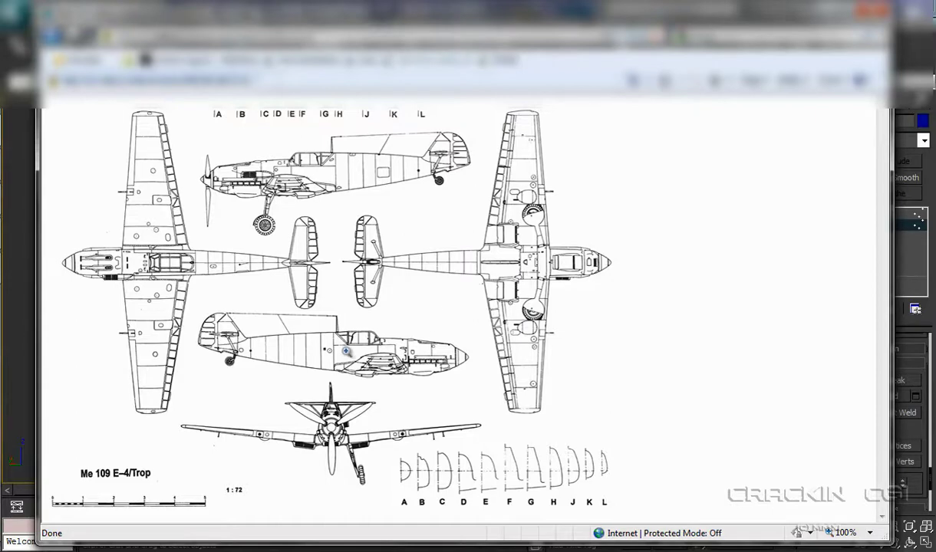
left_click(386, 307)
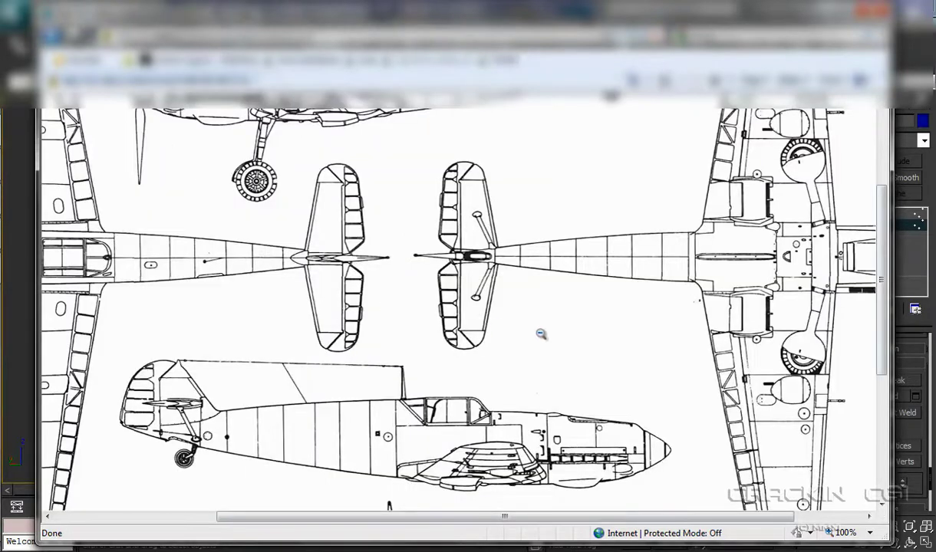
scroll(541, 334, "down", 3)
scroll(541, 334, "up", 6)
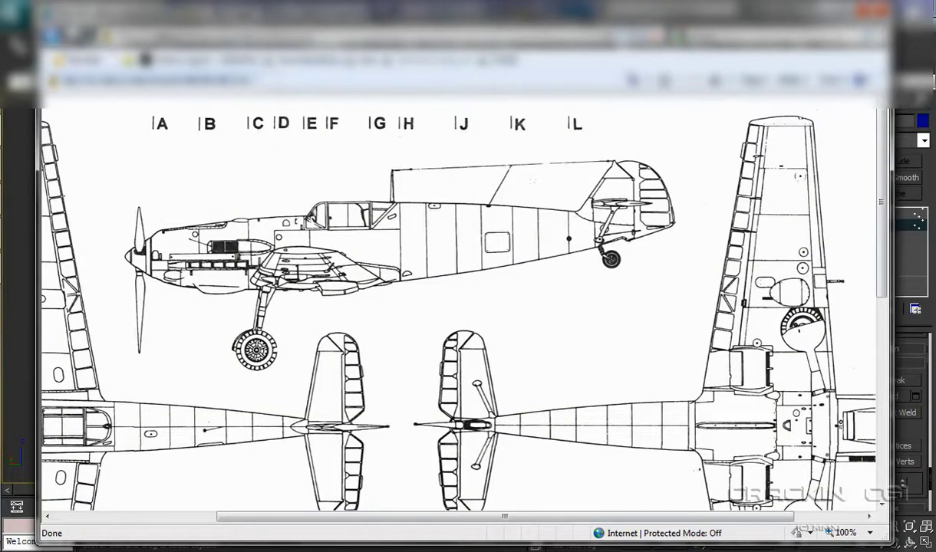
key("alt+Left")
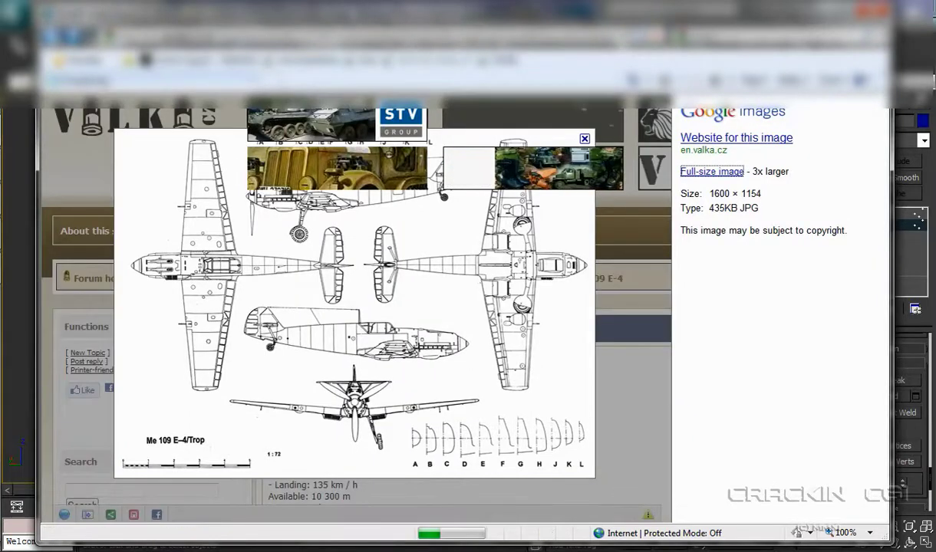
key("alt+Left")
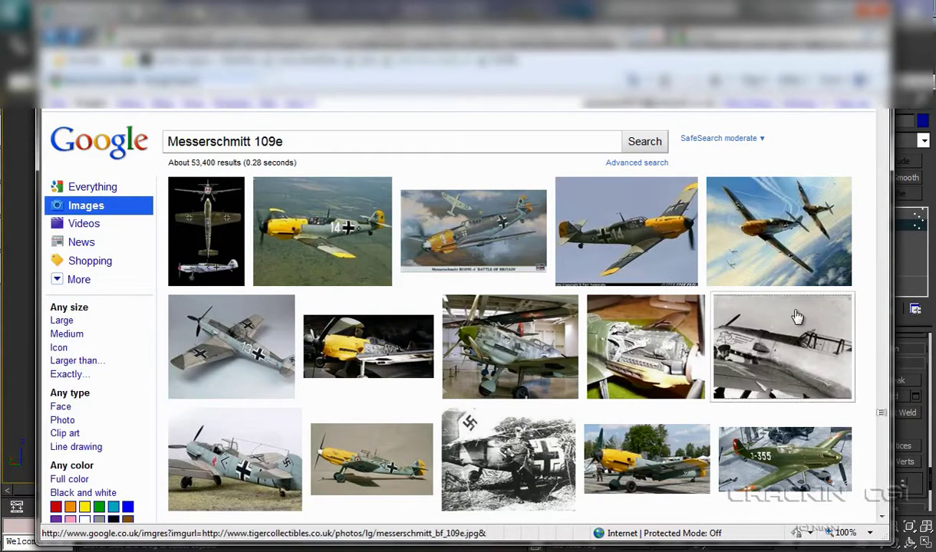
Browse up the Messerschmitt 109e results toward Page 21, briefly previewing a video thumbnail
scroll(859, 316, "down", 20)
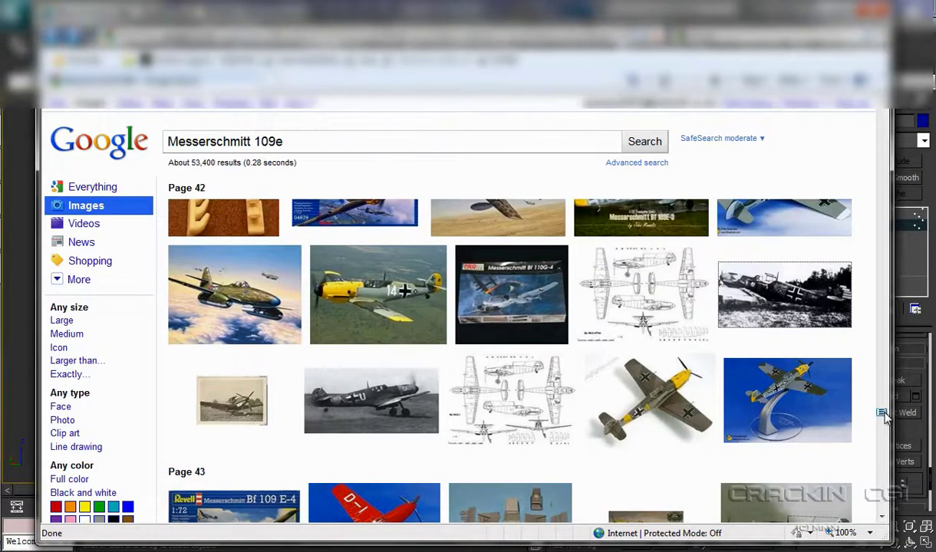
mouse_move(372, 420)
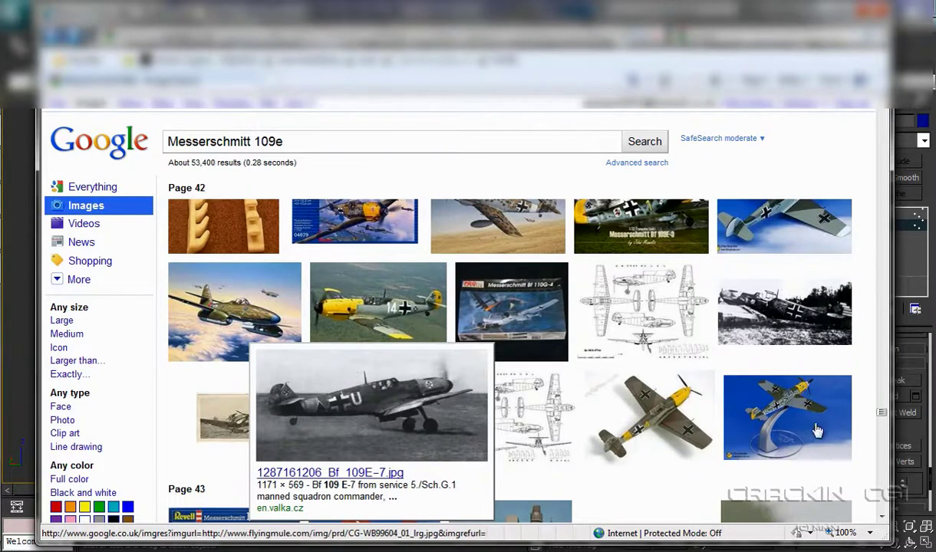
left_click_drag(882, 415, 895, 391)
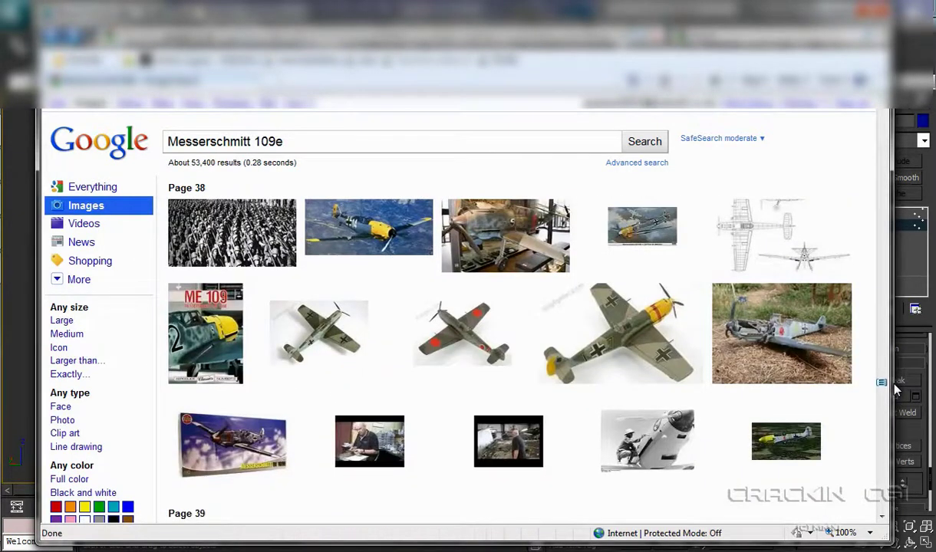
scroll(895, 392, "down", 2)
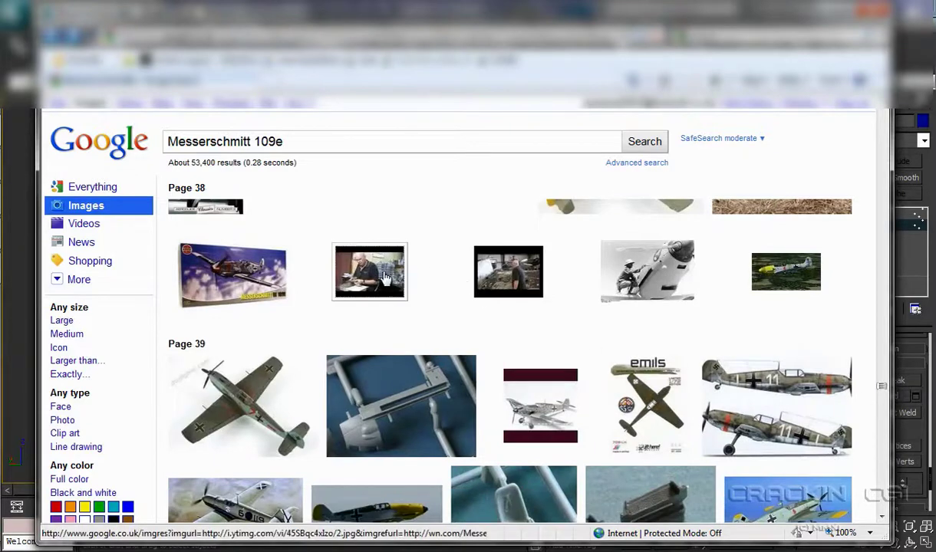
left_click(513, 282)
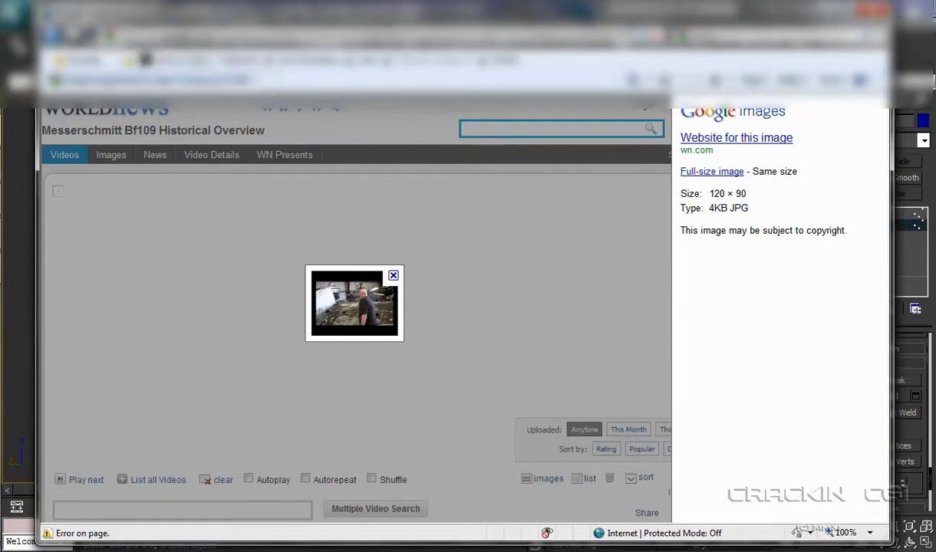
key("BackSpace")
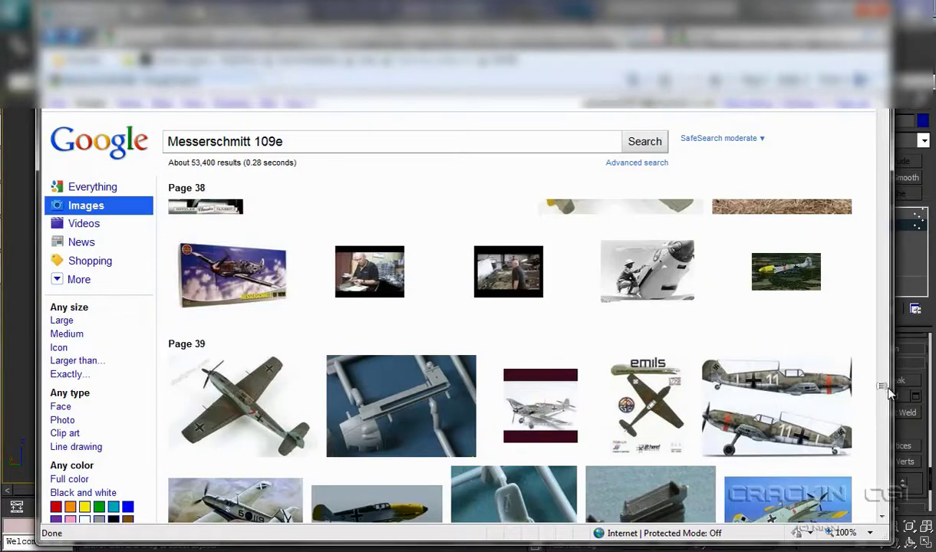
left_click_drag(886, 391, 914, 269)
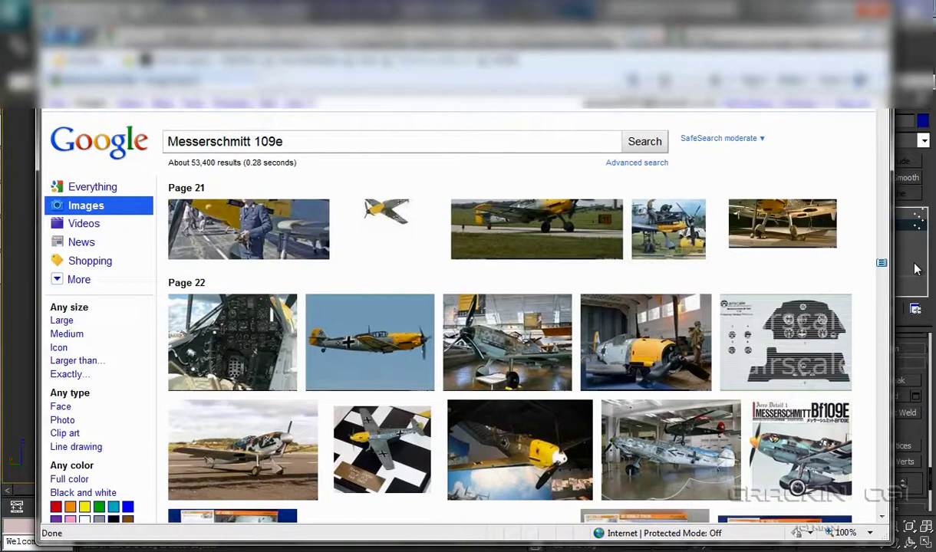
Open the preview of the officer beside a yellow-nosed Messerschmitt photo
scroll(263, 332, "up", 2)
left_click(263, 333)
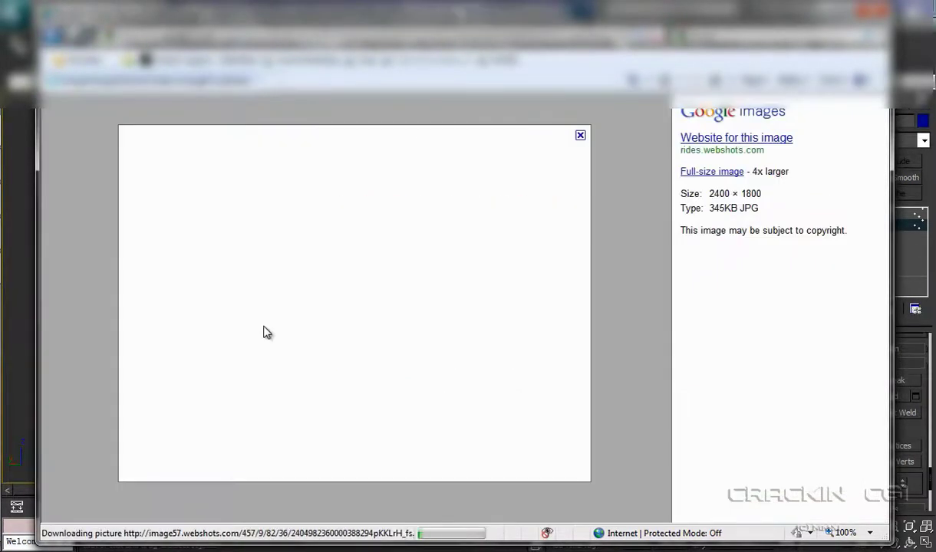